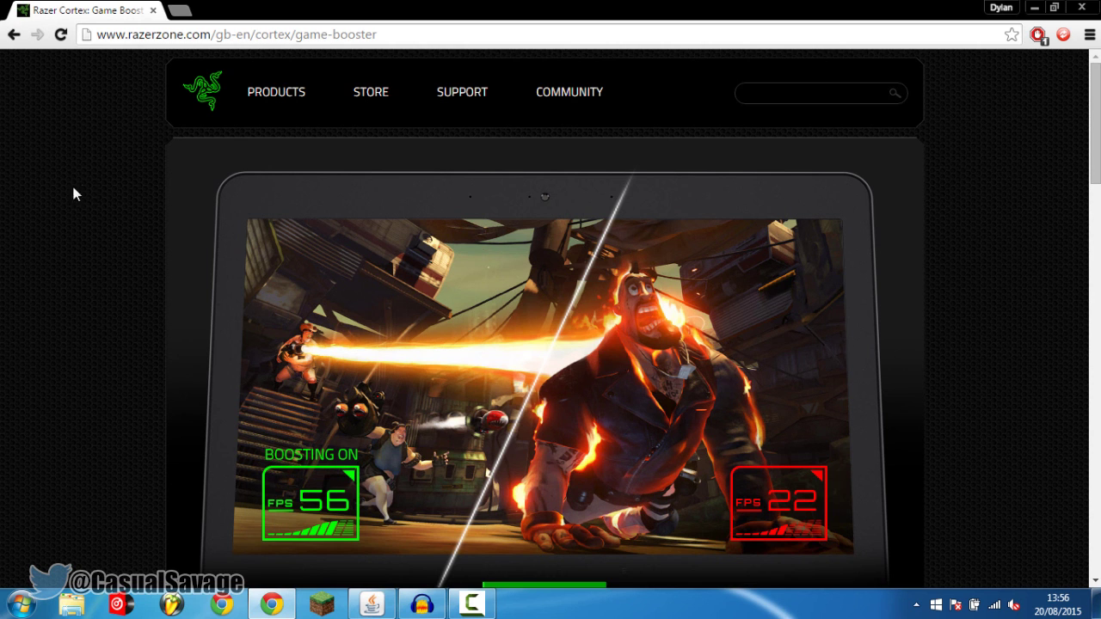
- Scroll the Cortex Game Booster page down to the DOWNLOAD NOW button
{"action": "scroll", "coordinate": [166, 189], "scroll_direction": "down", "scroll_amount": 2}
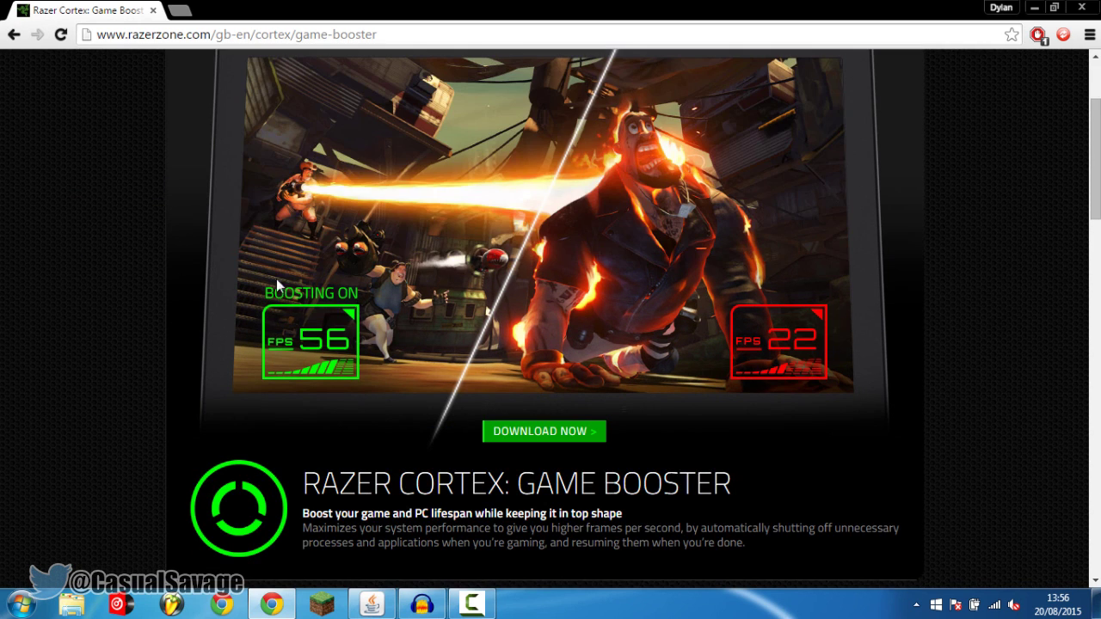
- Download the Razer Cortex installer and highlight the note about versions no longer updated
{"action": "left_click", "coordinate": [565, 444]}
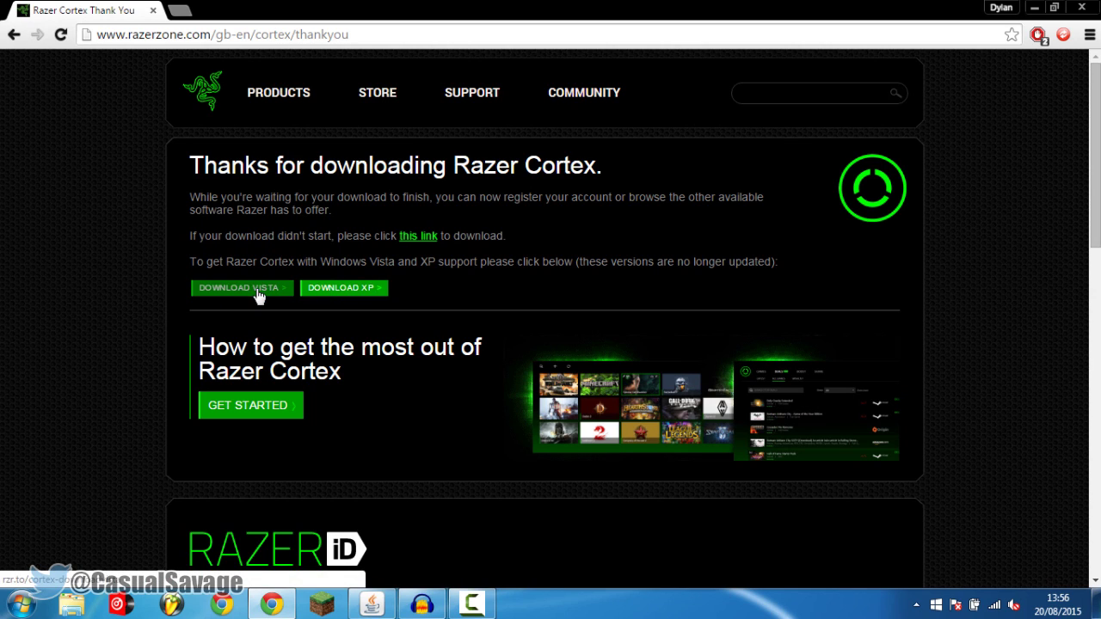
{"action": "left_click_drag", "start_coordinate": [615, 265], "coordinate": [774, 268]}
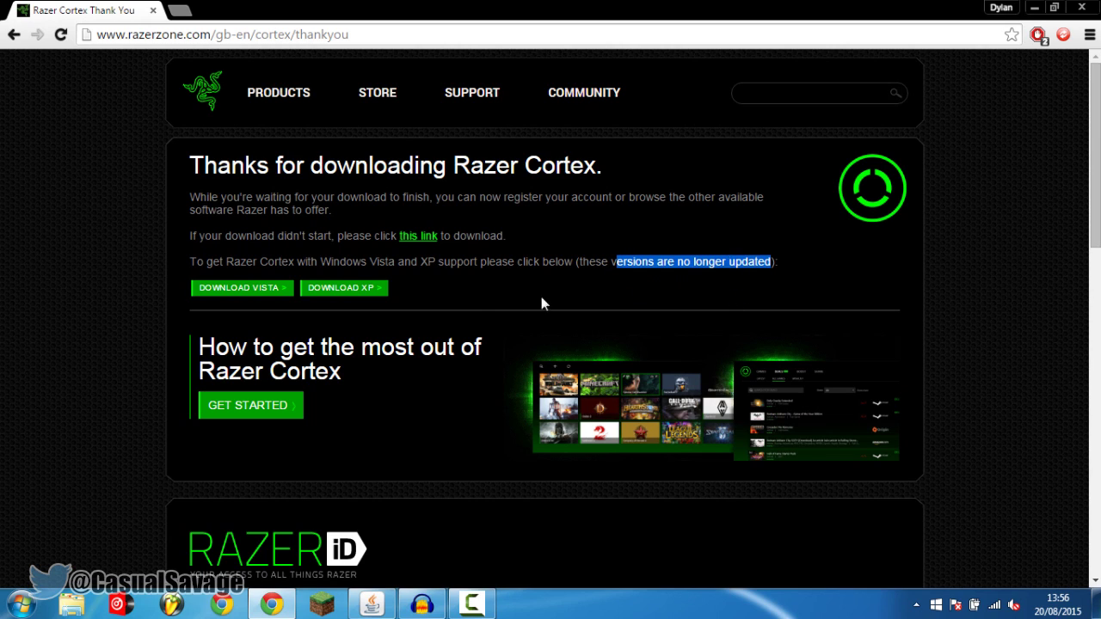
{"action": "left_click", "coordinate": [438, 298]}
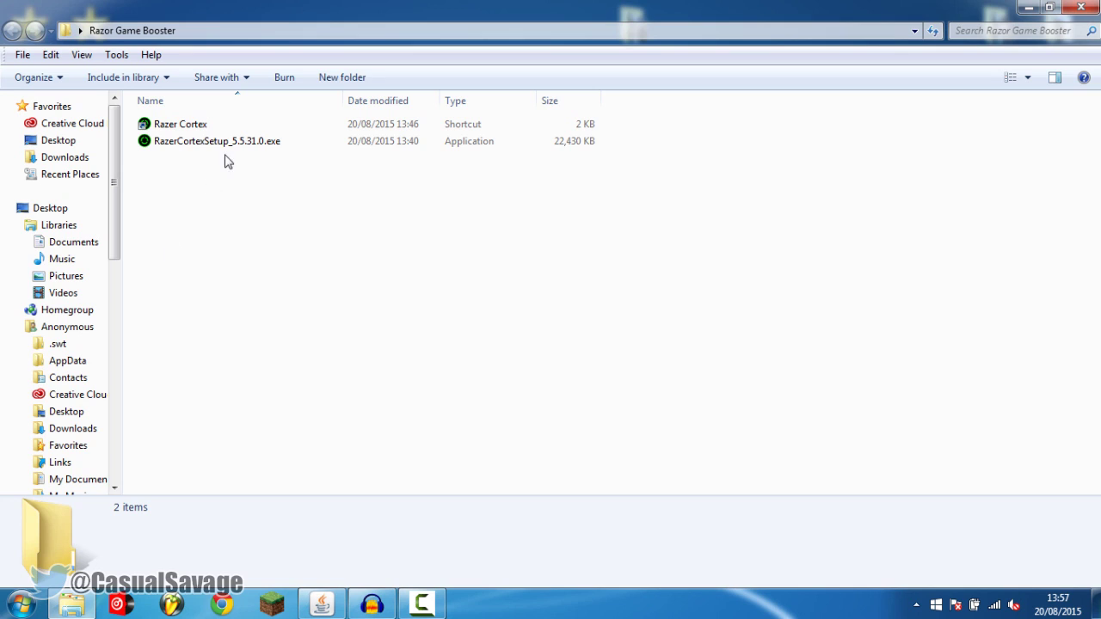
- Select RazerCortexSetup_5.5.31.0.exe, then launch Razer Cortex from its shortcut
{"action": "left_click", "coordinate": [162, 144]}
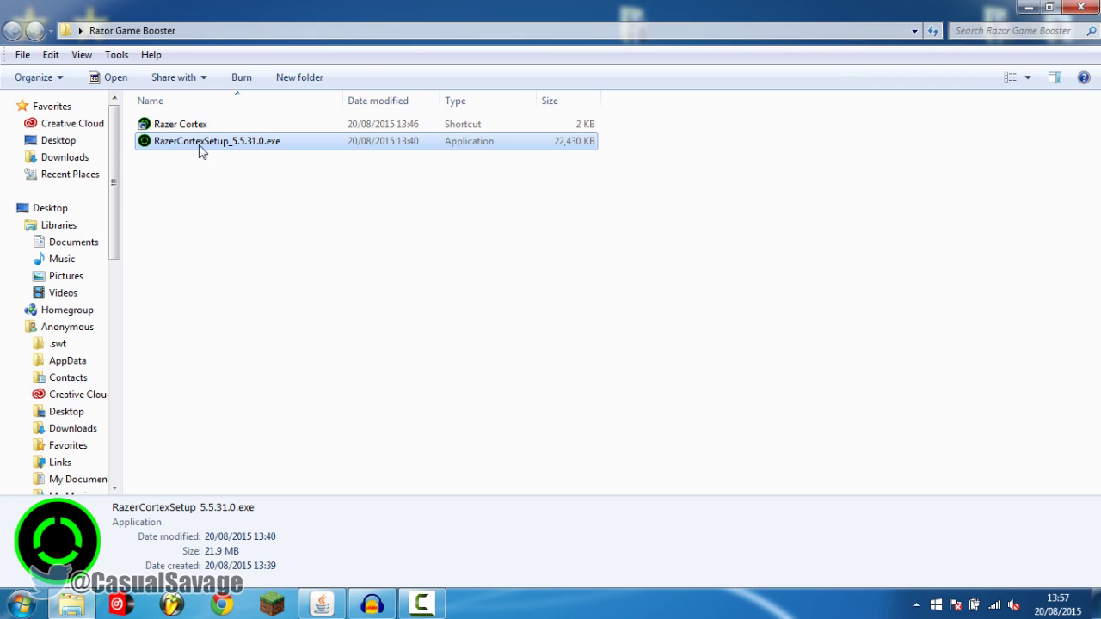
{"action": "left_click", "coordinate": [247, 124]}
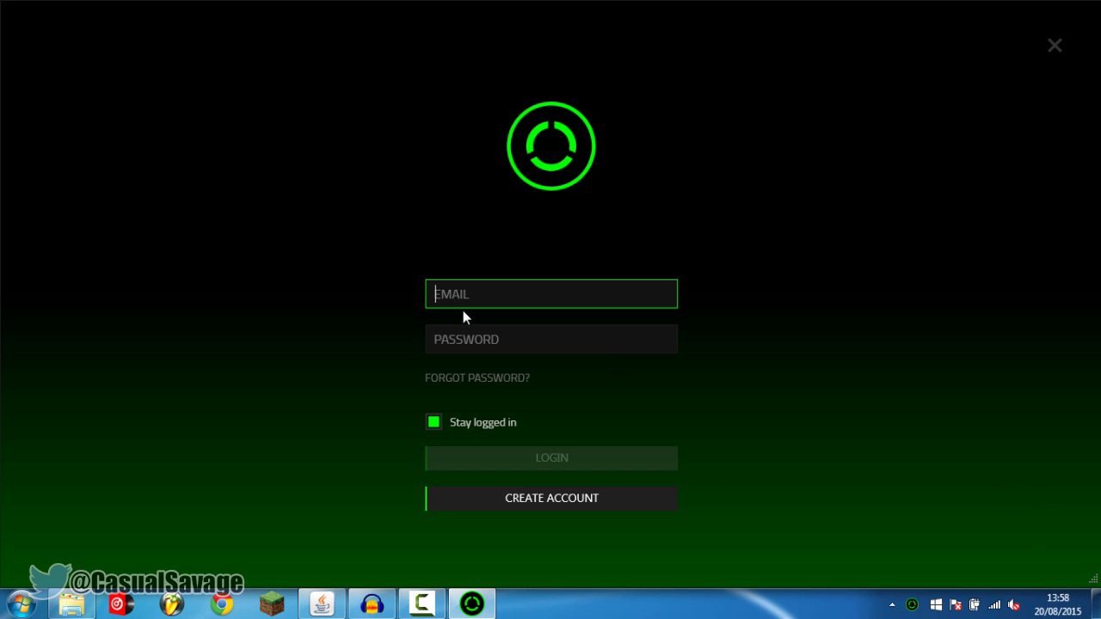
- Switch to account creation, accept the Terms of Service and Privacy Policy, and submit
{"action": "left_click", "coordinate": [515, 499]}
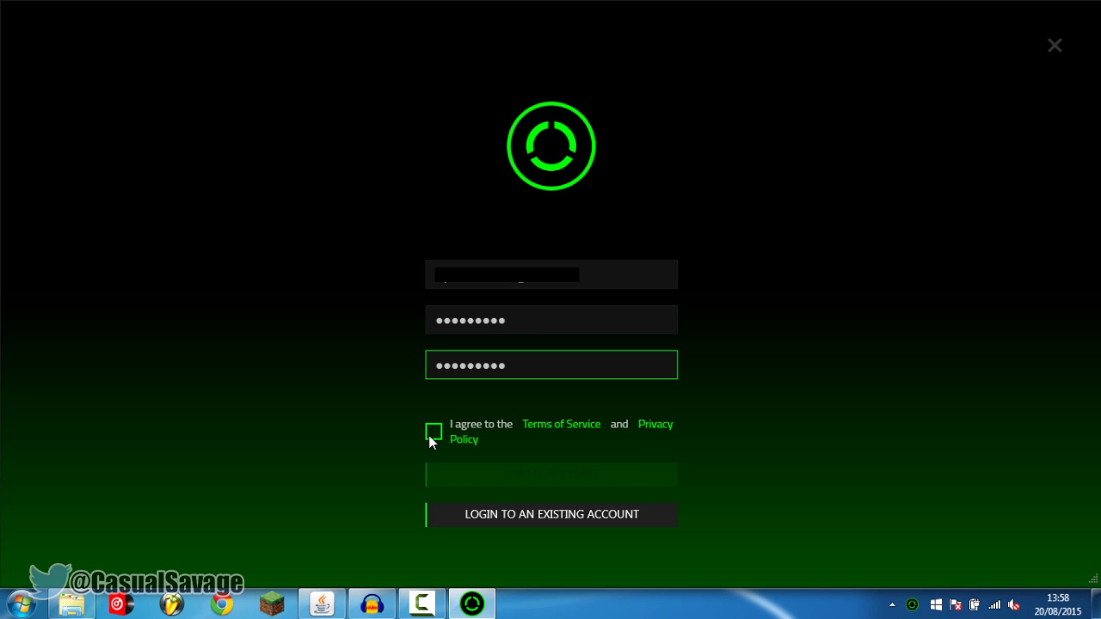
{"action": "left_click", "coordinate": [430, 433]}
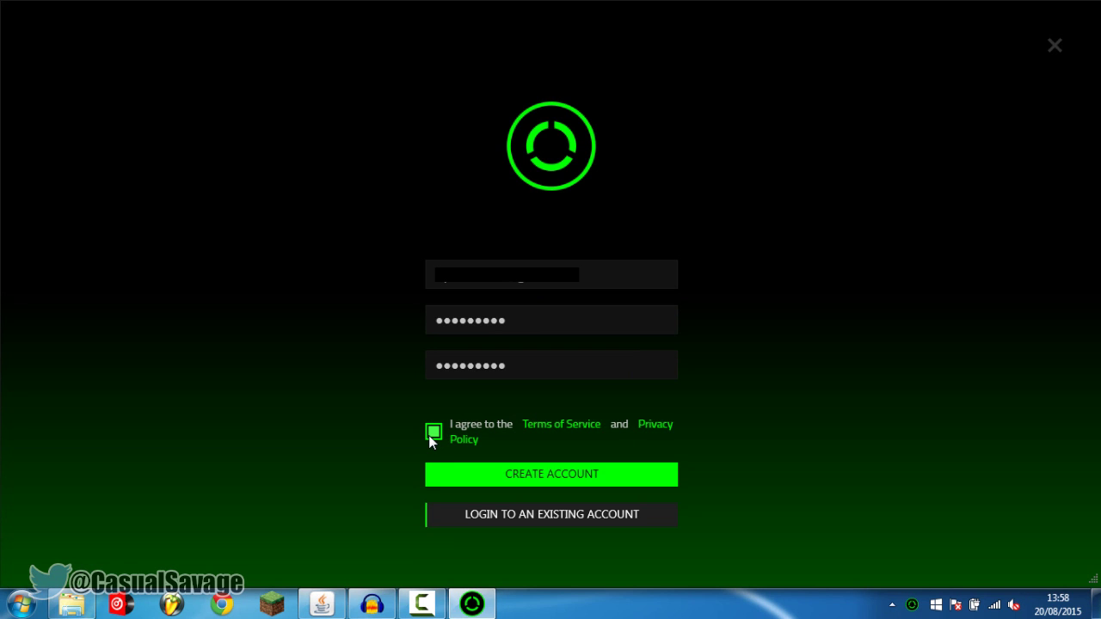
{"action": "left_click", "coordinate": [535, 476]}
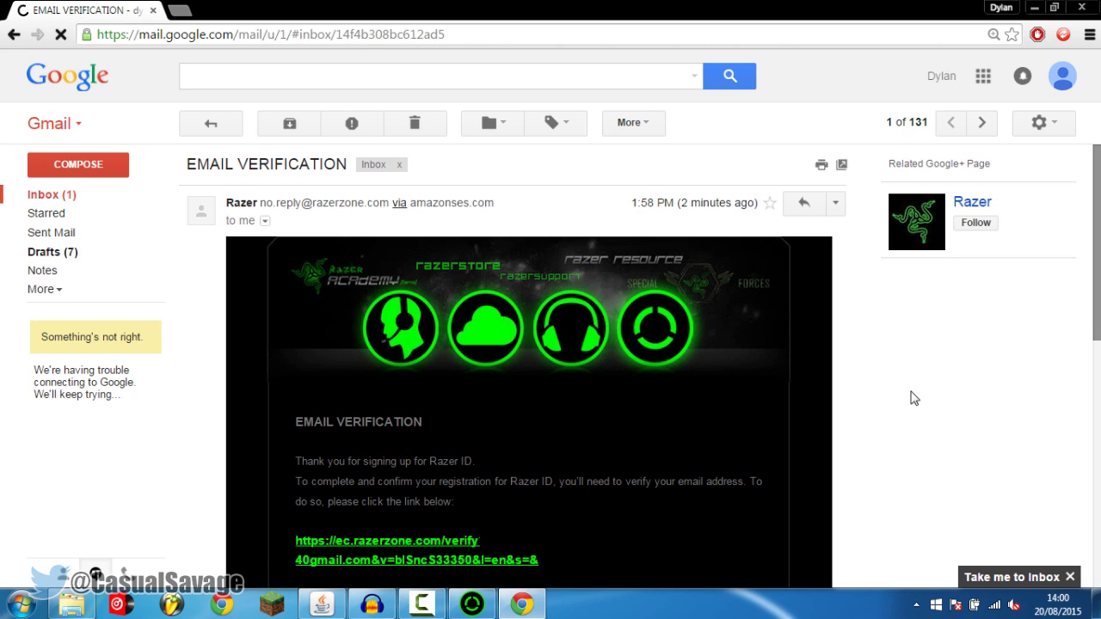
- Follow the link in the Razer EMAIL VERIFICATION email
{"action": "left_click", "coordinate": [489, 557]}
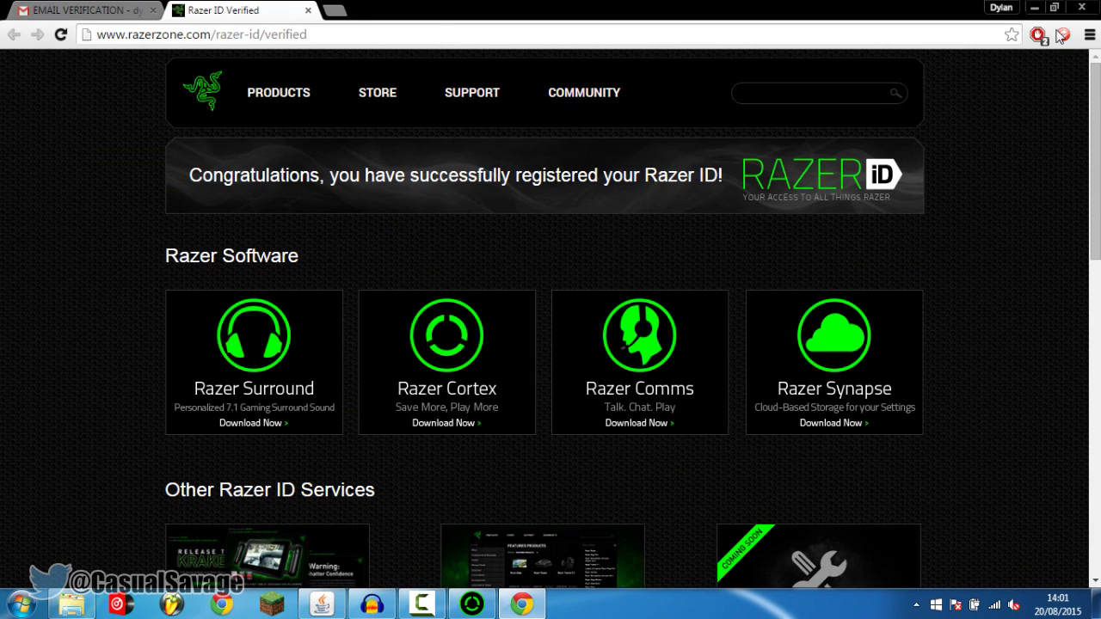
- Bring the Cortex login window forward and log in to the new Razer account
{"action": "left_click", "coordinate": [487, 608]}
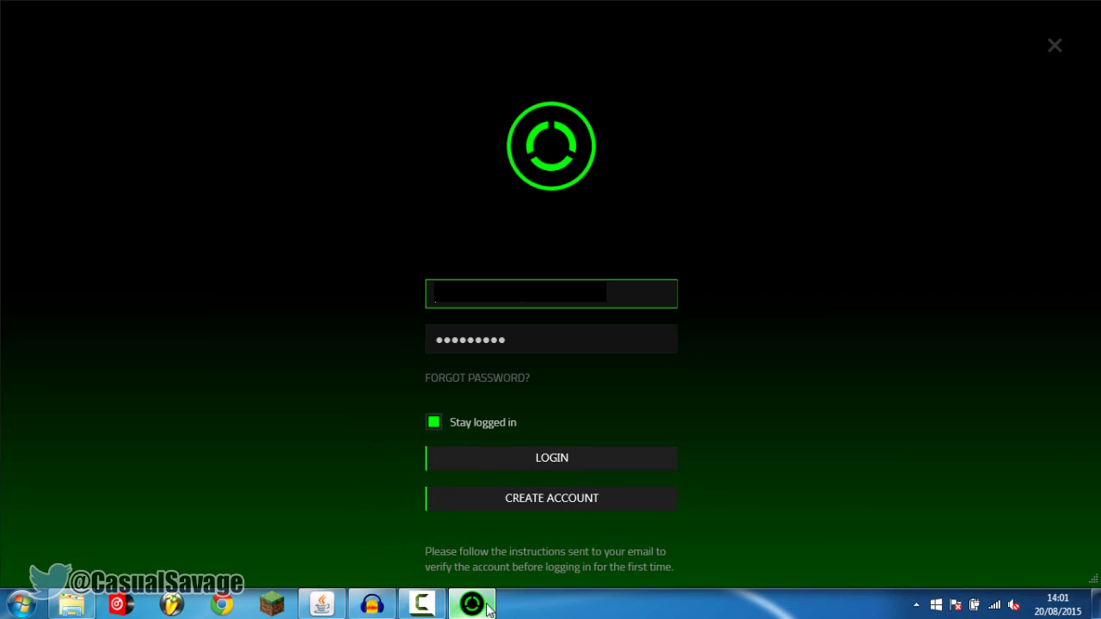
{"action": "left_click", "coordinate": [539, 466]}
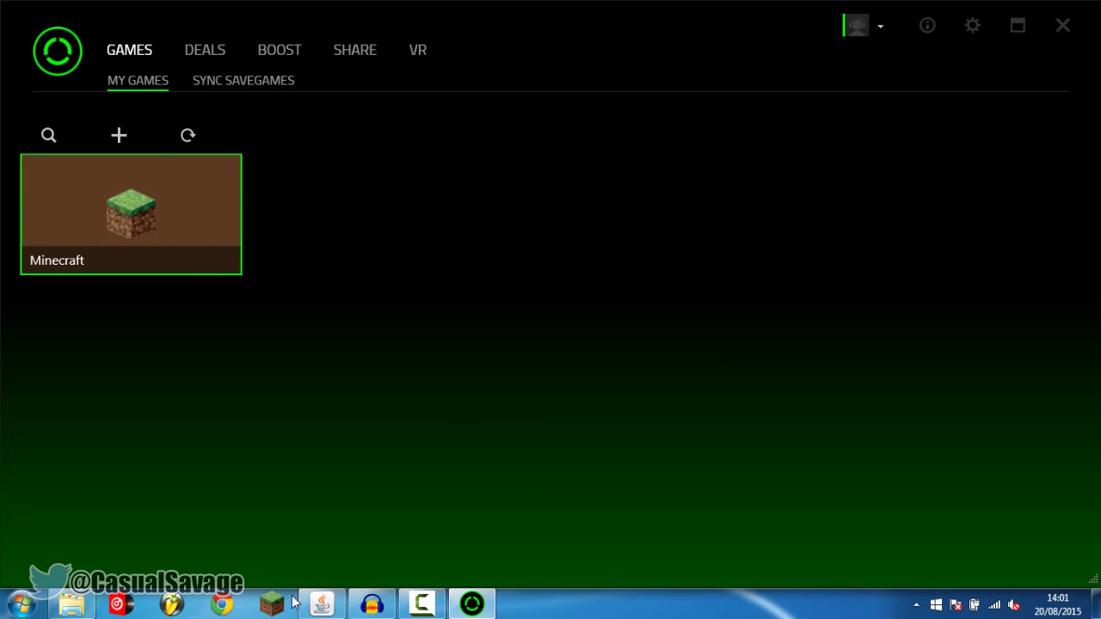
- Resume the Minecraft beach world and walk across the grass and along the shore
{"action": "left_click", "coordinate": [323, 605]}
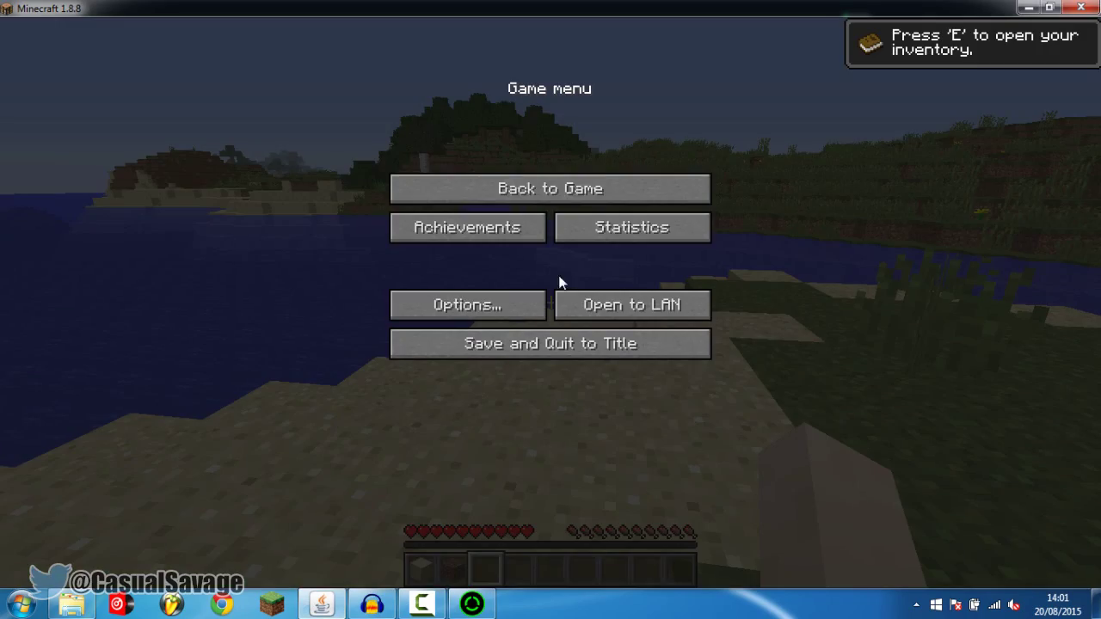
{"action": "left_click", "coordinate": [595, 176]}
{"action": "key", "text": "w"}
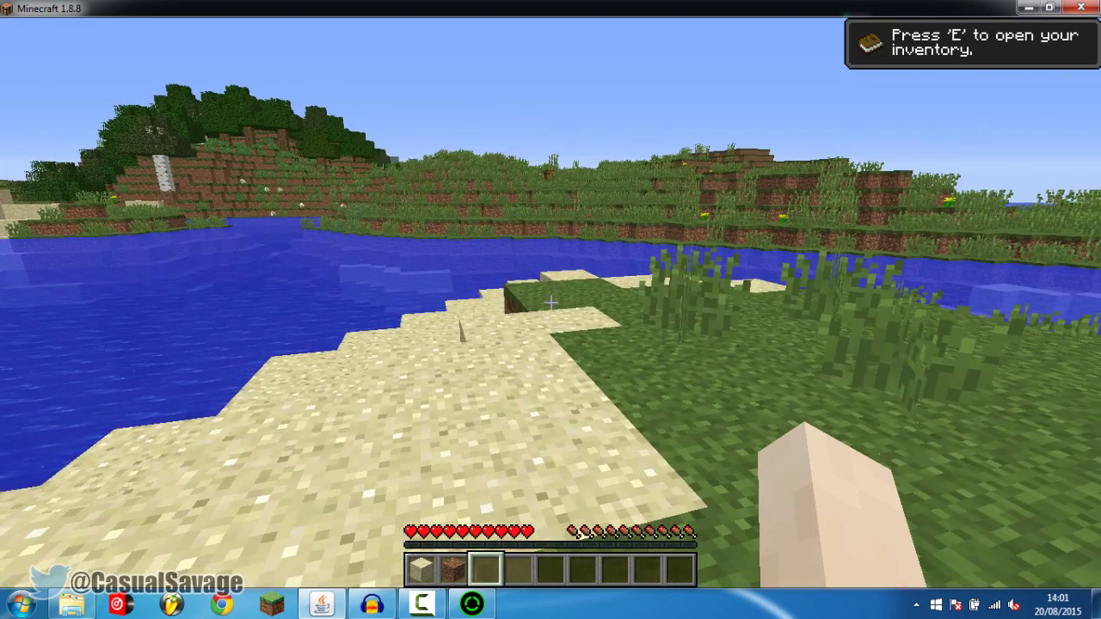
{"action": "key", "text": "w"}
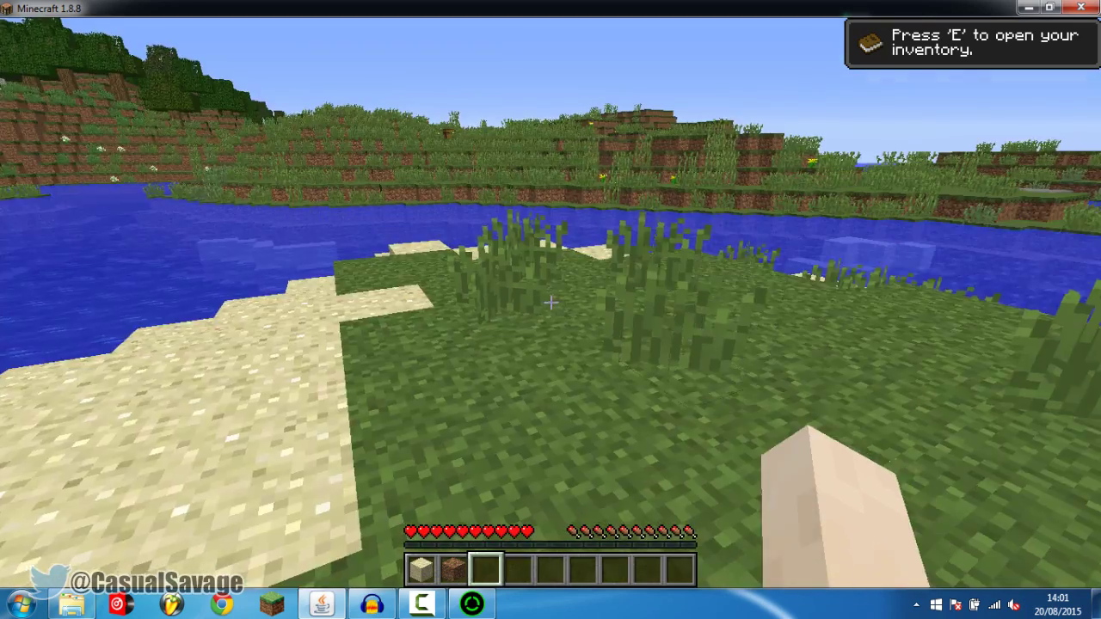
{"action": "key", "text": "w"}
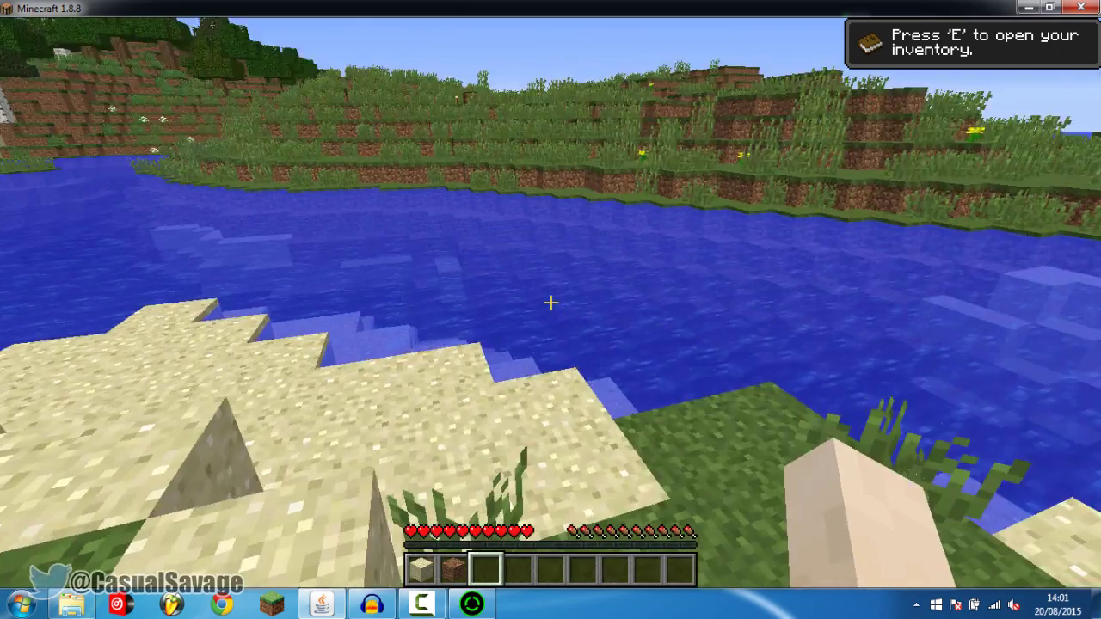
{"action": "key", "text": "w"}
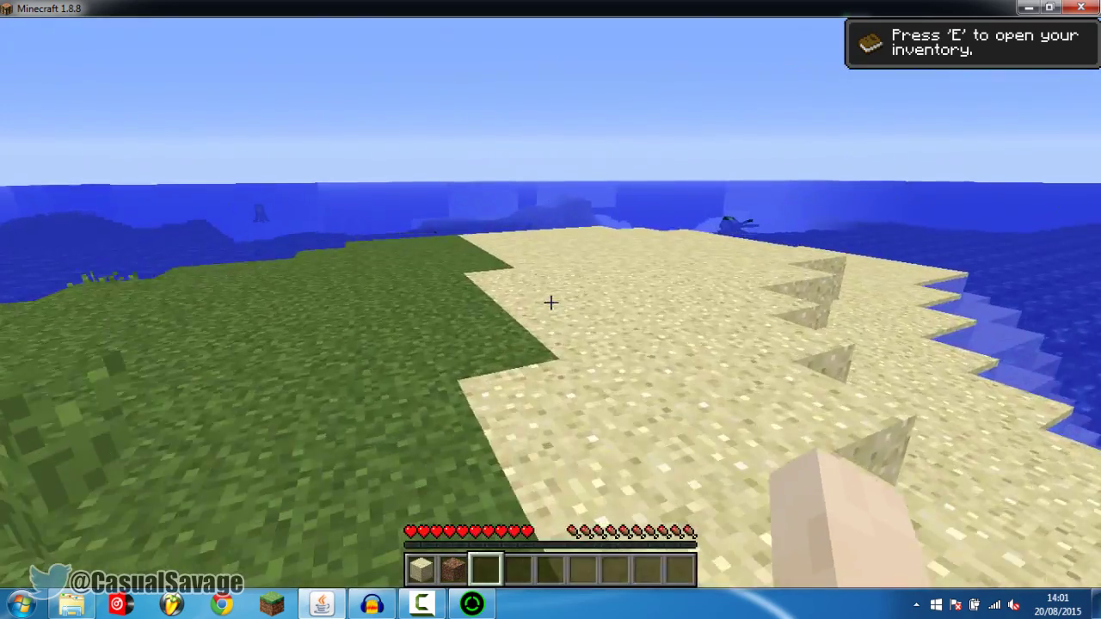
- Review Video Settings (Graphics Fancy, 12-chunk render distance), then back out and pause again
{"action": "key", "text": "Escape"}
{"action": "left_click", "coordinate": [526, 310]}
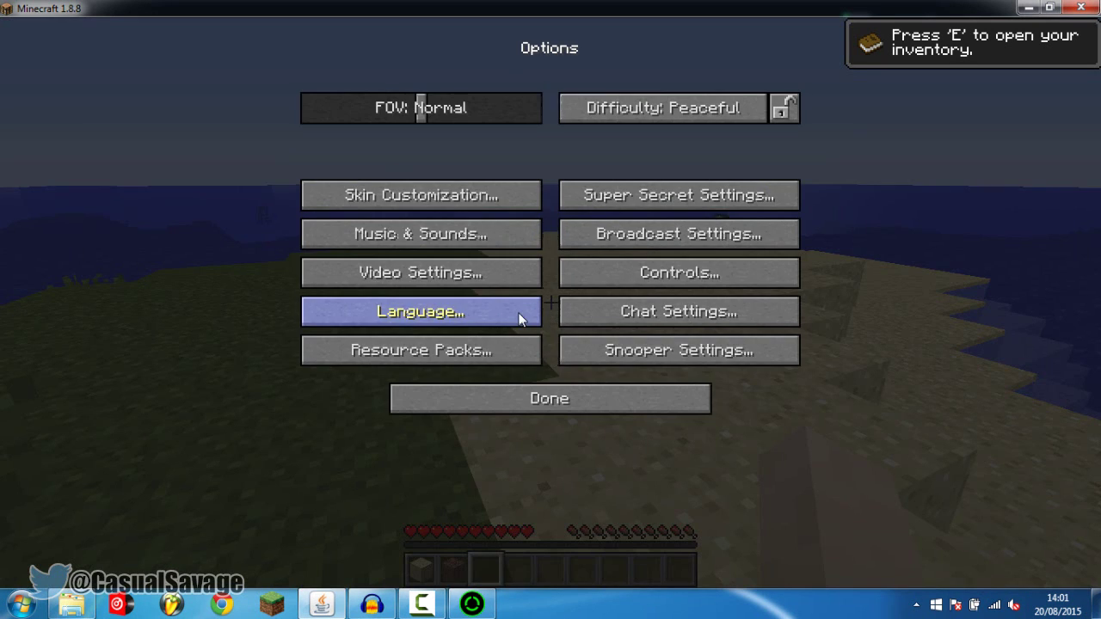
{"action": "left_click", "coordinate": [479, 282]}
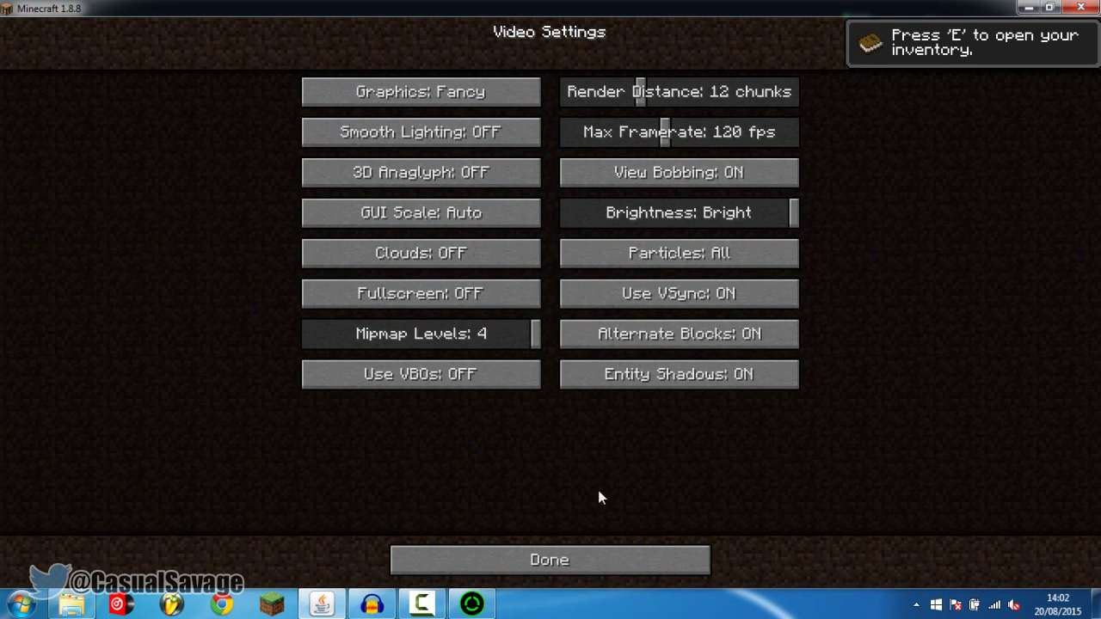
{"action": "left_click", "coordinate": [573, 559]}
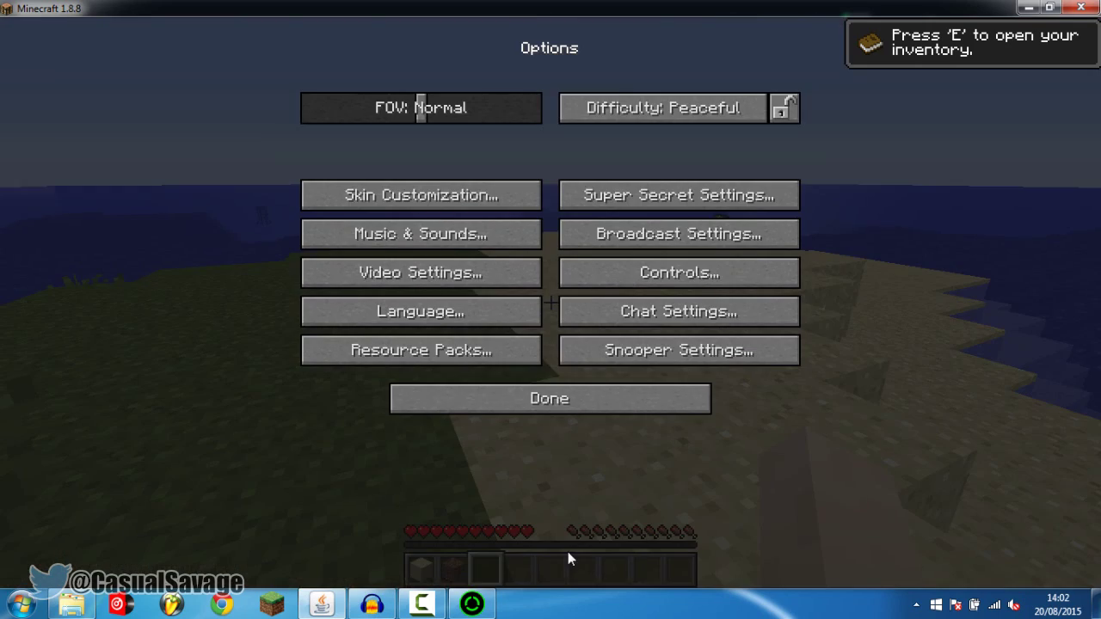
{"action": "left_click", "coordinate": [499, 402]}
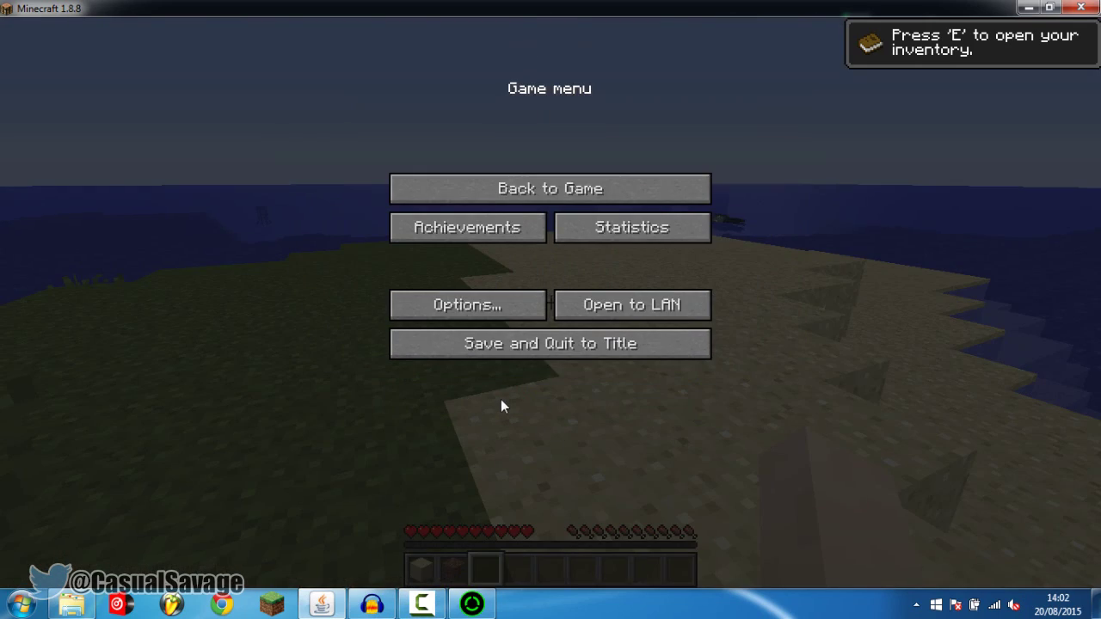
{"action": "key", "text": "Escape"}
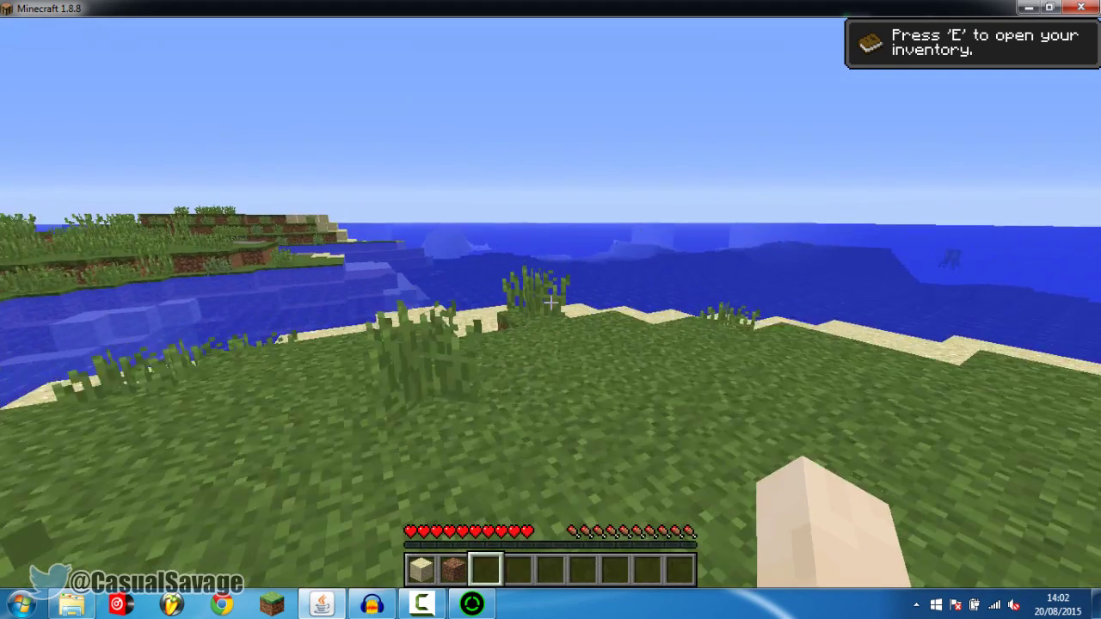
{"action": "key", "text": "Escape"}
- Start Minecraft from its My Games tile with START GAME so Cortex boosts it
{"action": "left_click", "coordinate": [471, 604]}
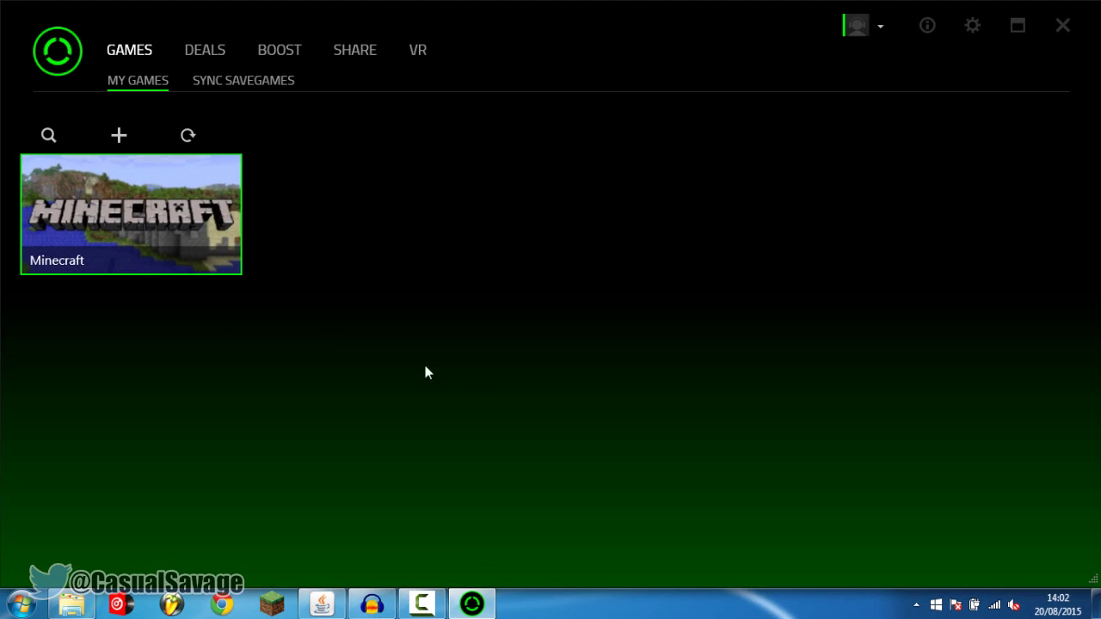
{"action": "left_click", "coordinate": [142, 231]}
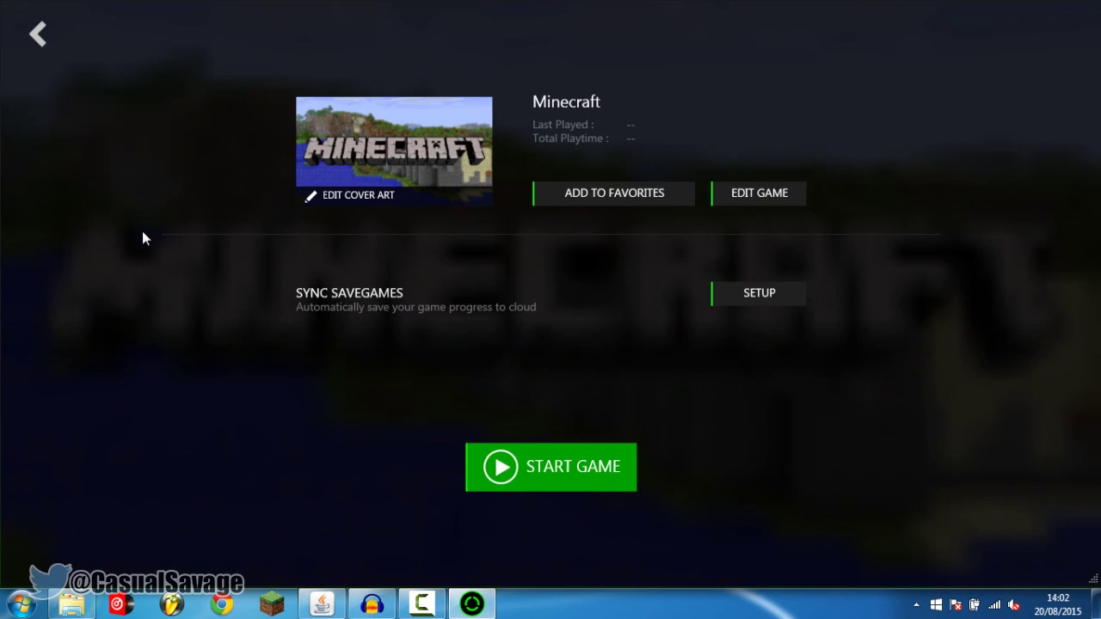
{"action": "left_click", "coordinate": [520, 468]}
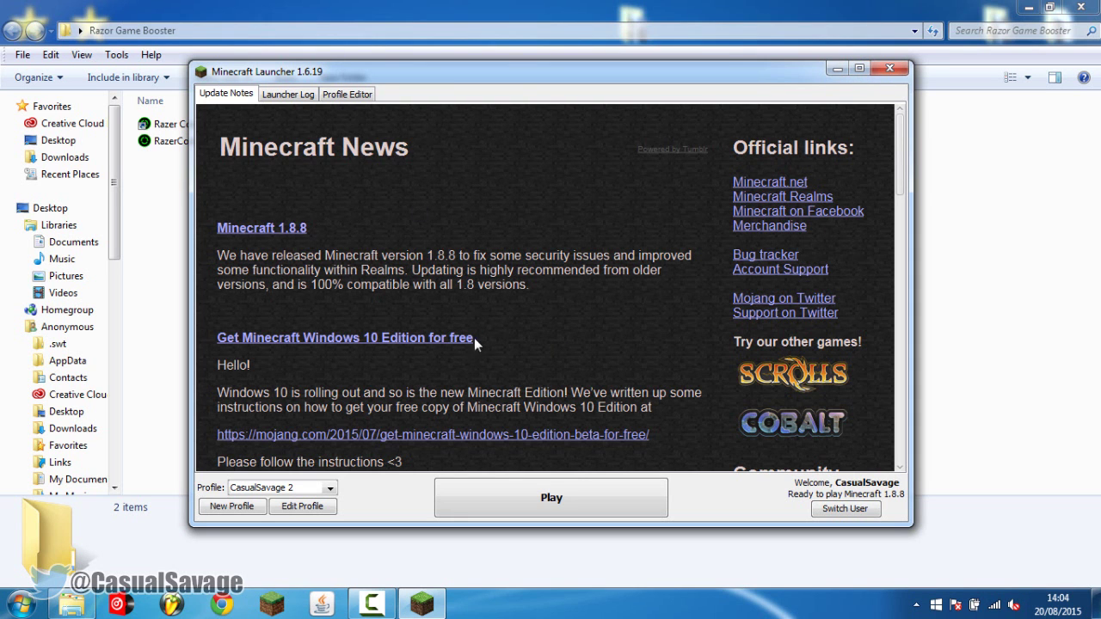
- Play Minecraft 1.8.8 from the launcher and maximize the launcher window
{"action": "left_click", "coordinate": [561, 500]}
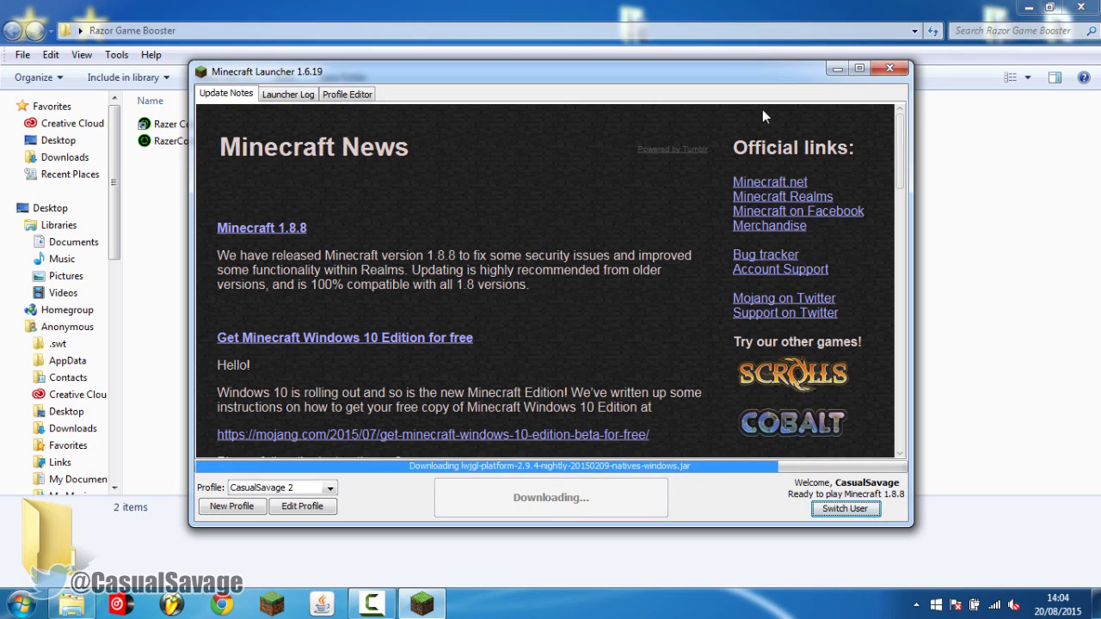
{"action": "left_click", "coordinate": [859, 68]}
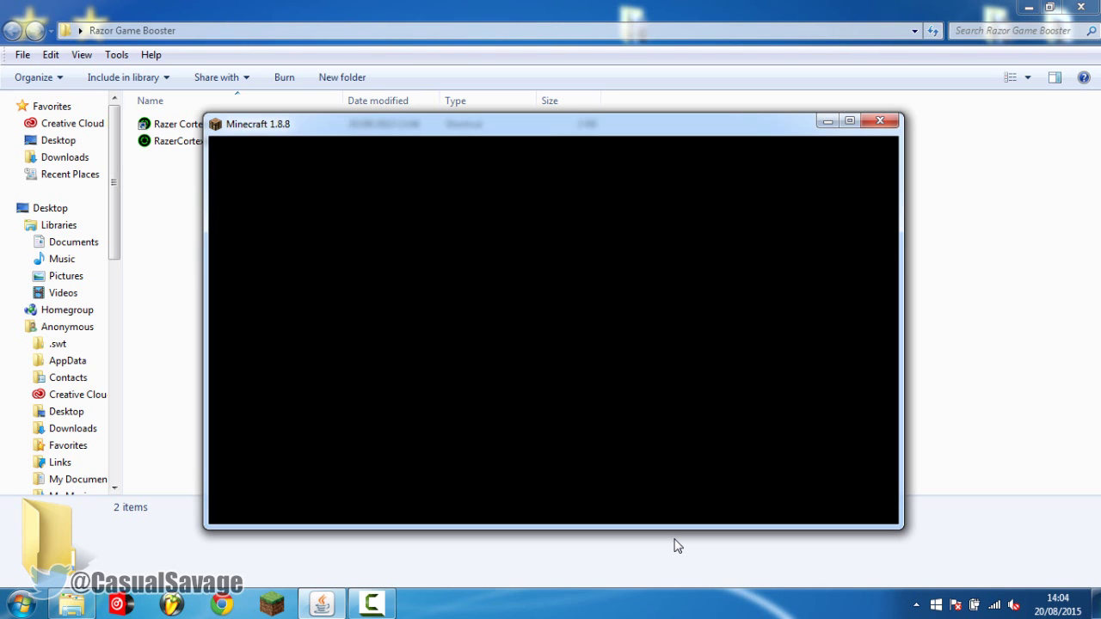
- Maximize the Minecraft window and load Demo_World from Singleplayer
{"action": "left_click", "coordinate": [849, 121]}
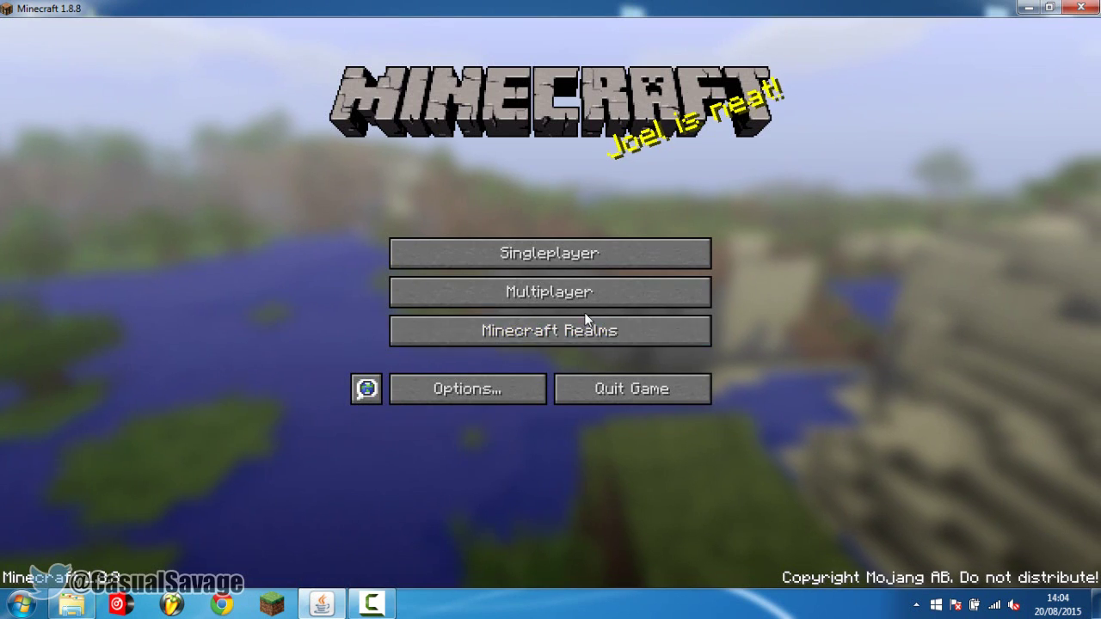
{"action": "left_click", "coordinate": [610, 254]}
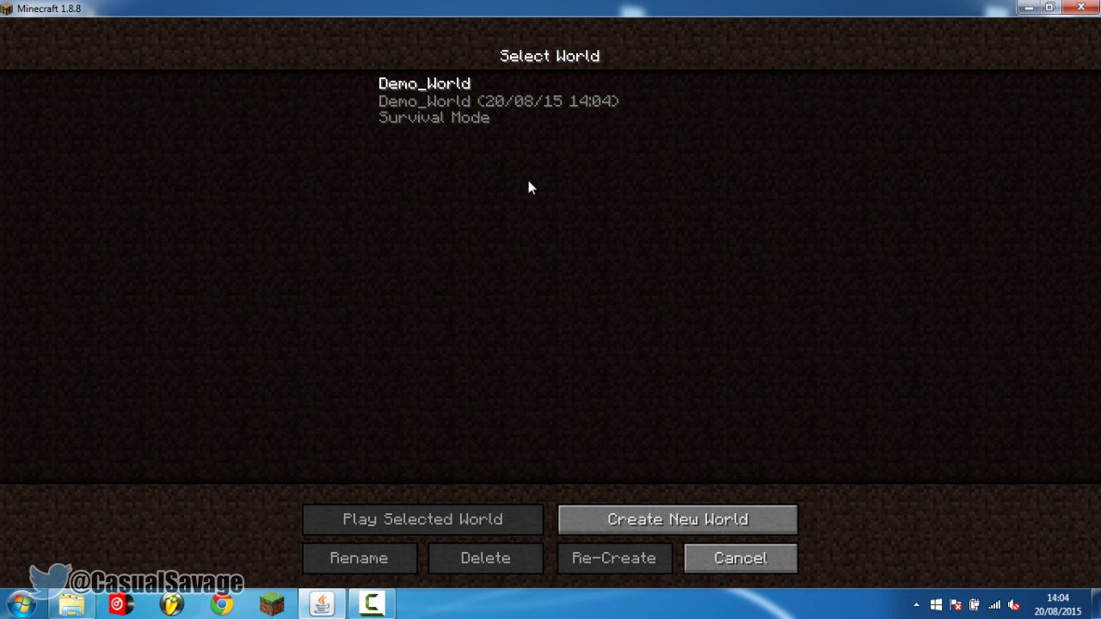
{"action": "left_click", "coordinate": [529, 105]}
{"action": "double_click", "coordinate": [380, 98]}
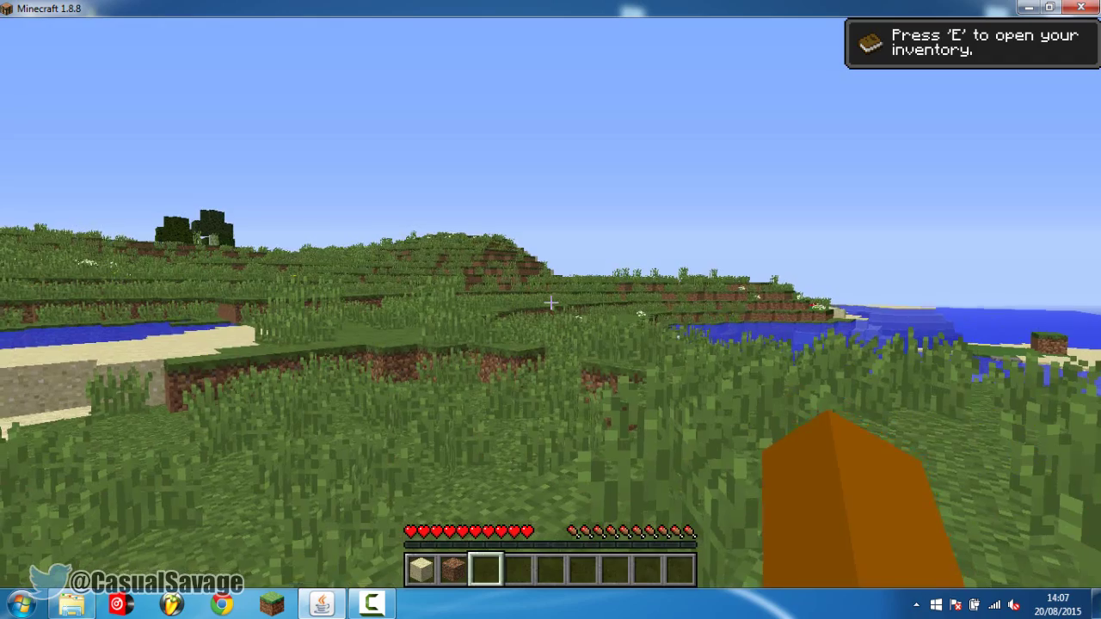
- Walk through the tall grass, climb the grassy dirt ledges and cross the meadow
{"action": "key", "text": "w"}
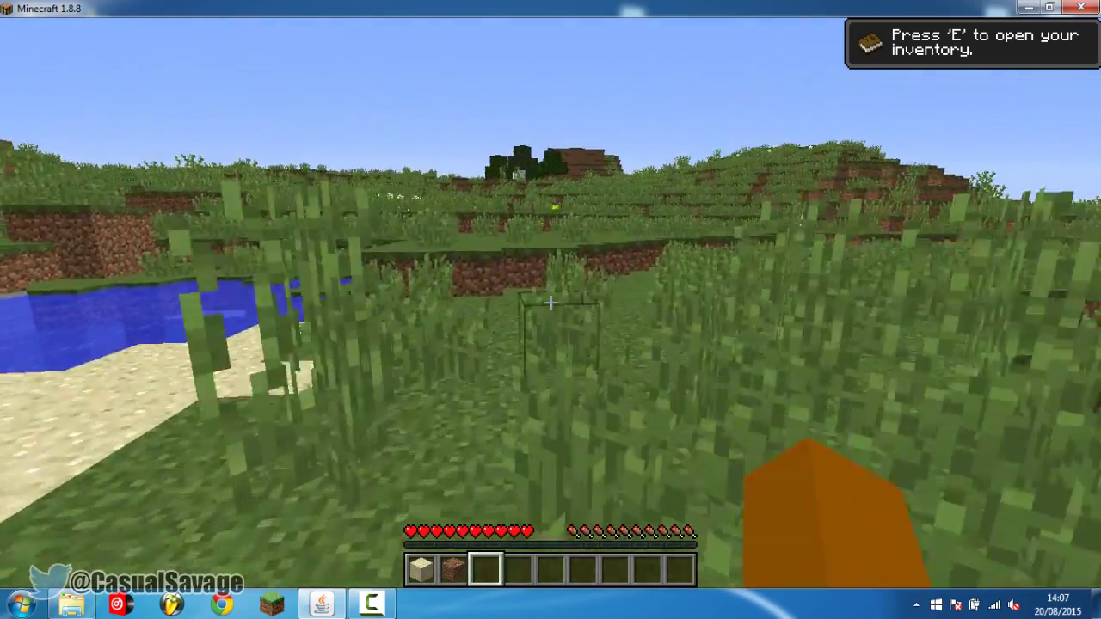
{"action": "key", "text": "w"}
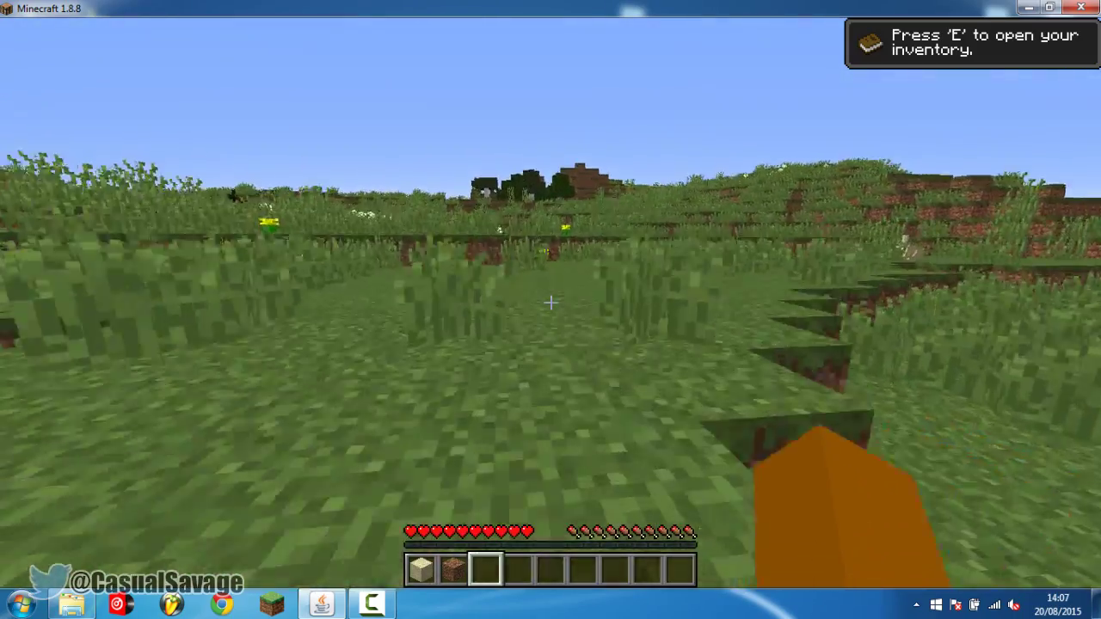
{"action": "key", "text": "w"}
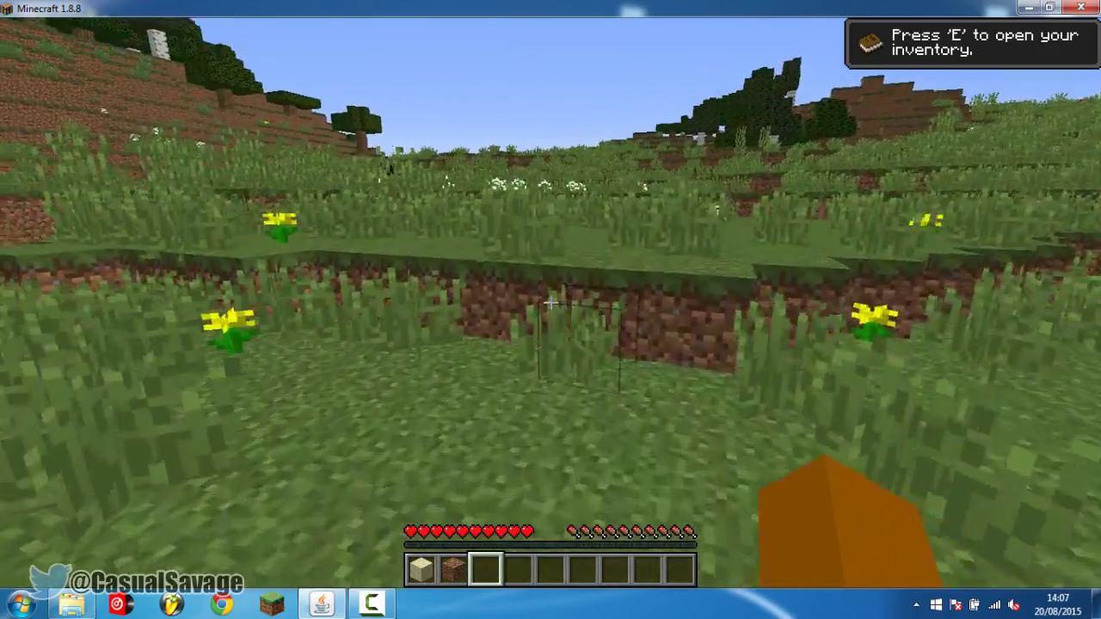
{"action": "key", "text": "w"}
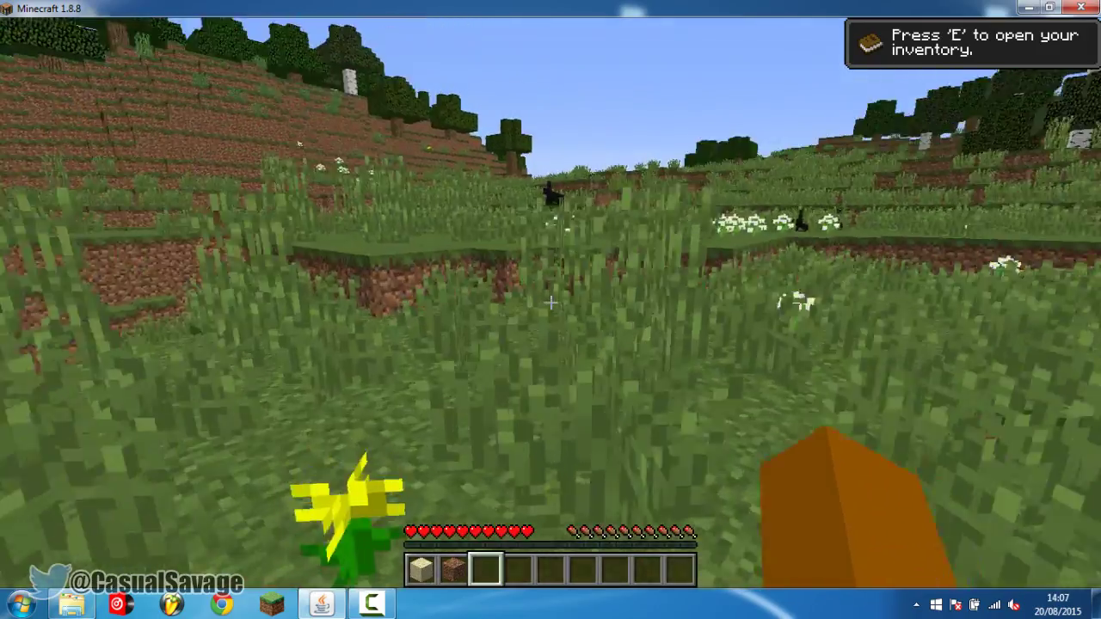
{"action": "key", "text": "w"}
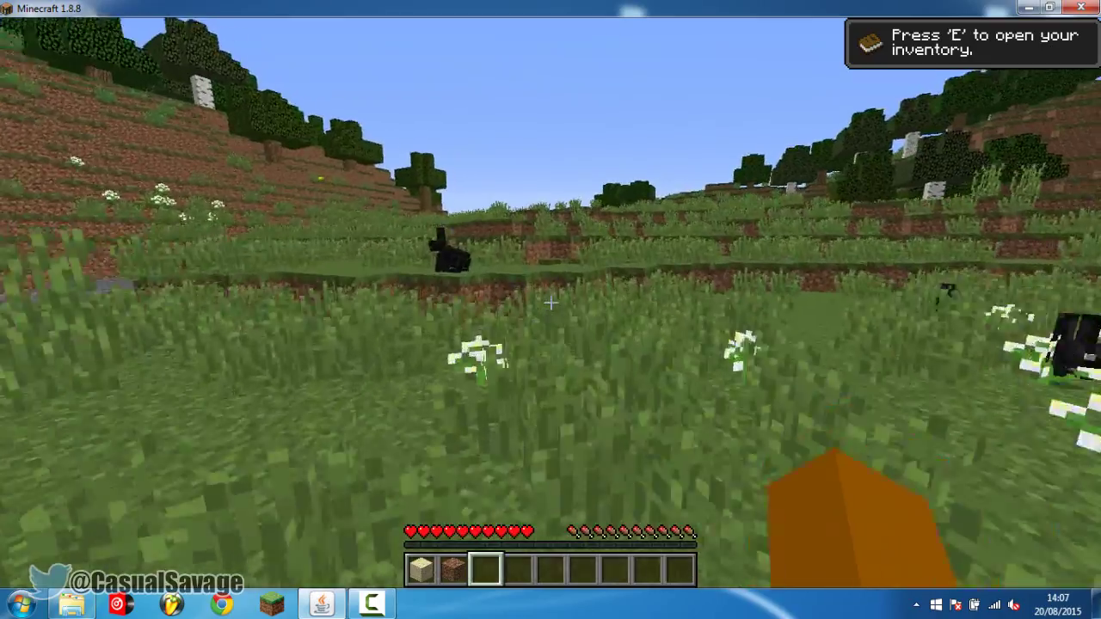
{"action": "key", "text": "w"}
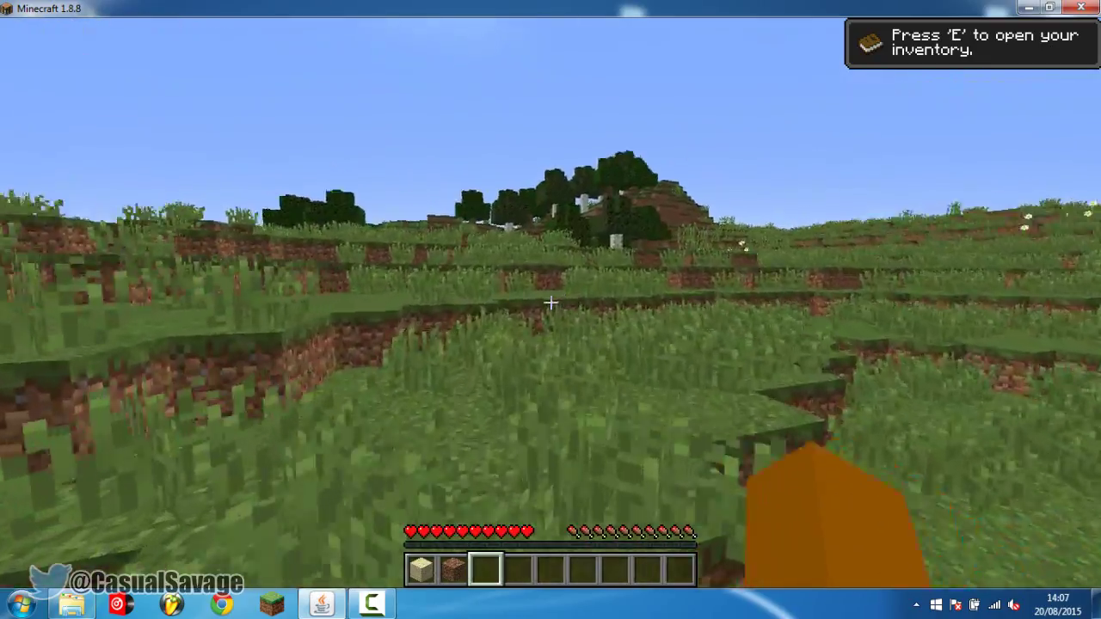
{"action": "key", "text": "w"}
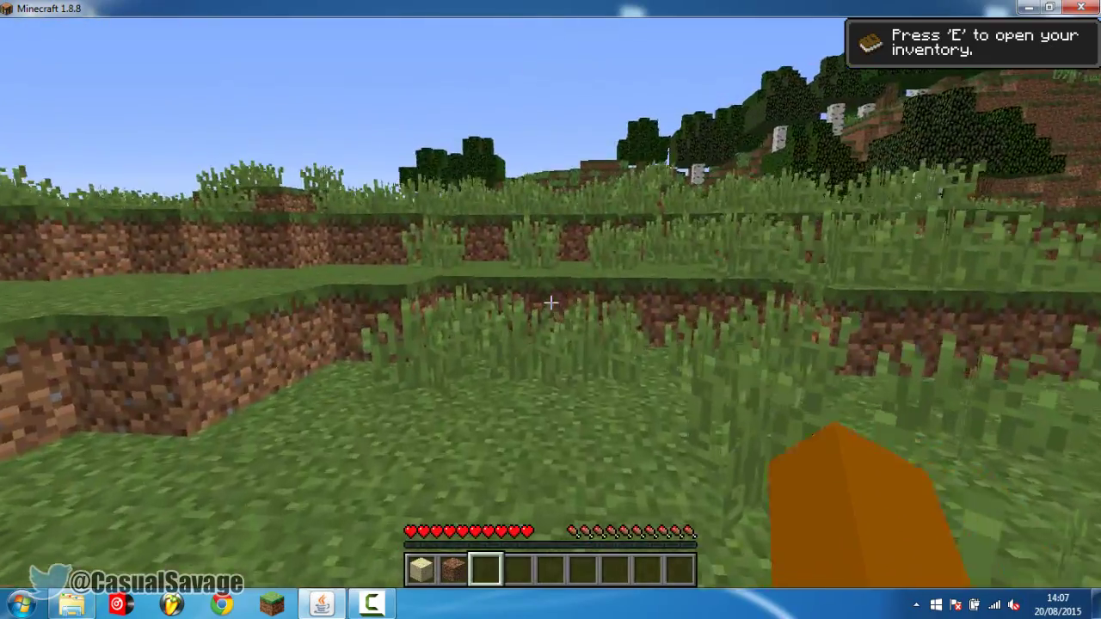
{"action": "key", "text": "w"}
{"action": "key", "text": "space"}
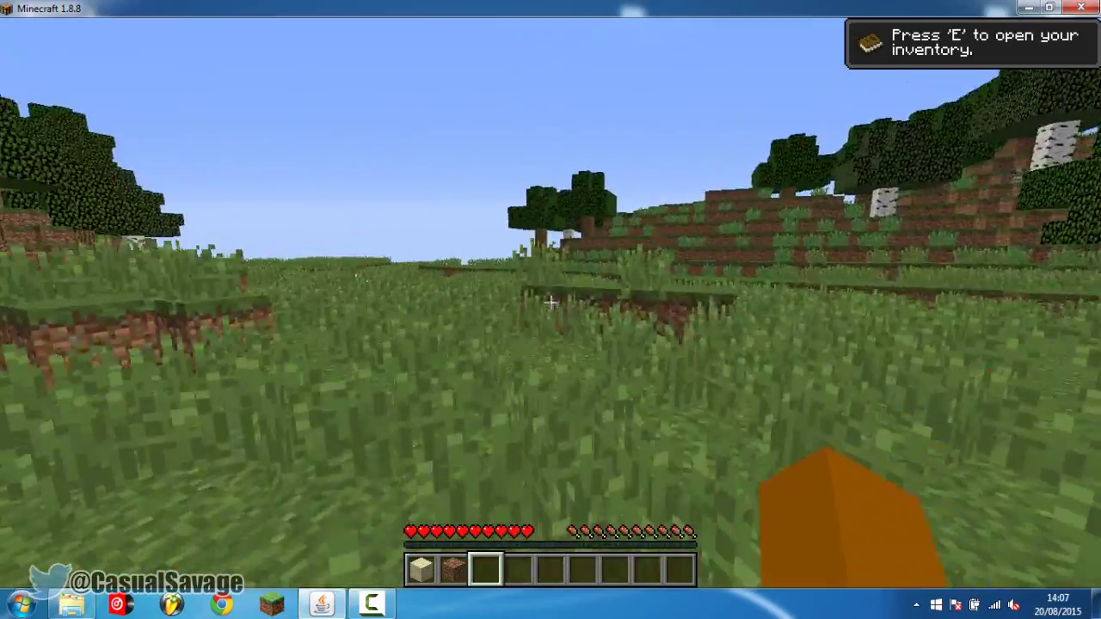
{"action": "key", "text": "w"}
{"action": "key", "text": "w"}
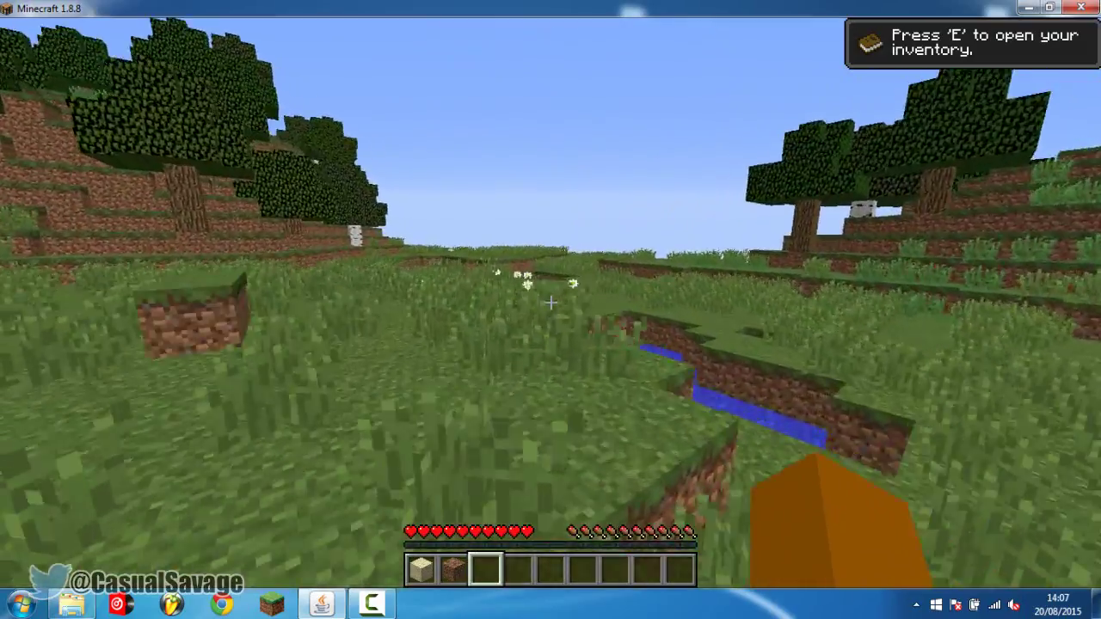
{"action": "key", "text": "w"}
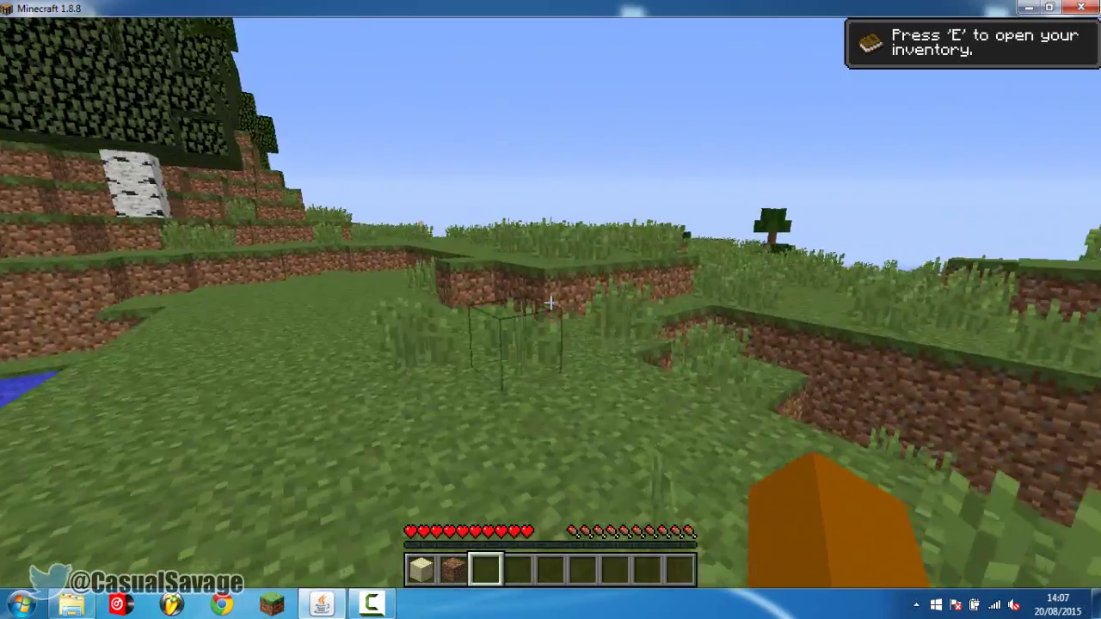
- Walk past the rabbit toward the lake and mine a grass block ahead
{"action": "key", "text": "w"}
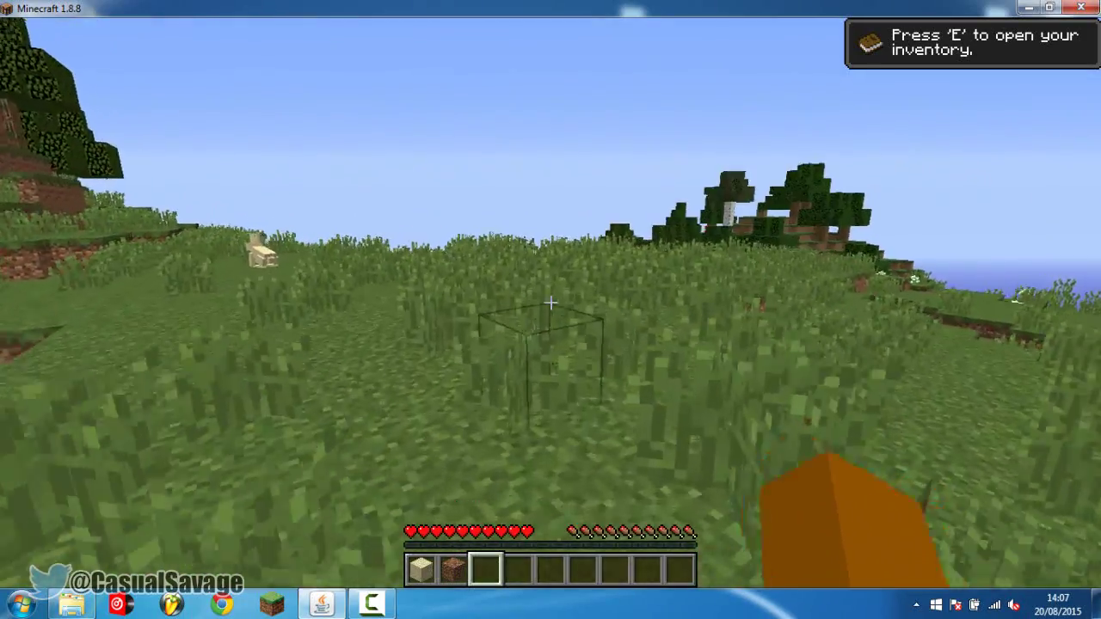
{"action": "key", "text": "w"}
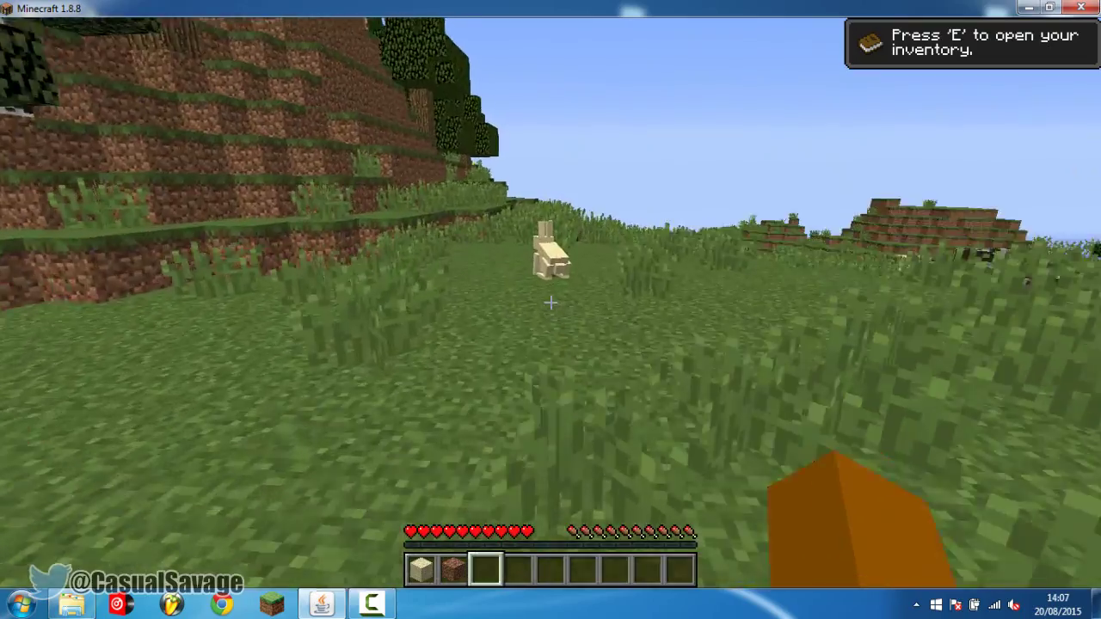
{"action": "key", "text": "w"}
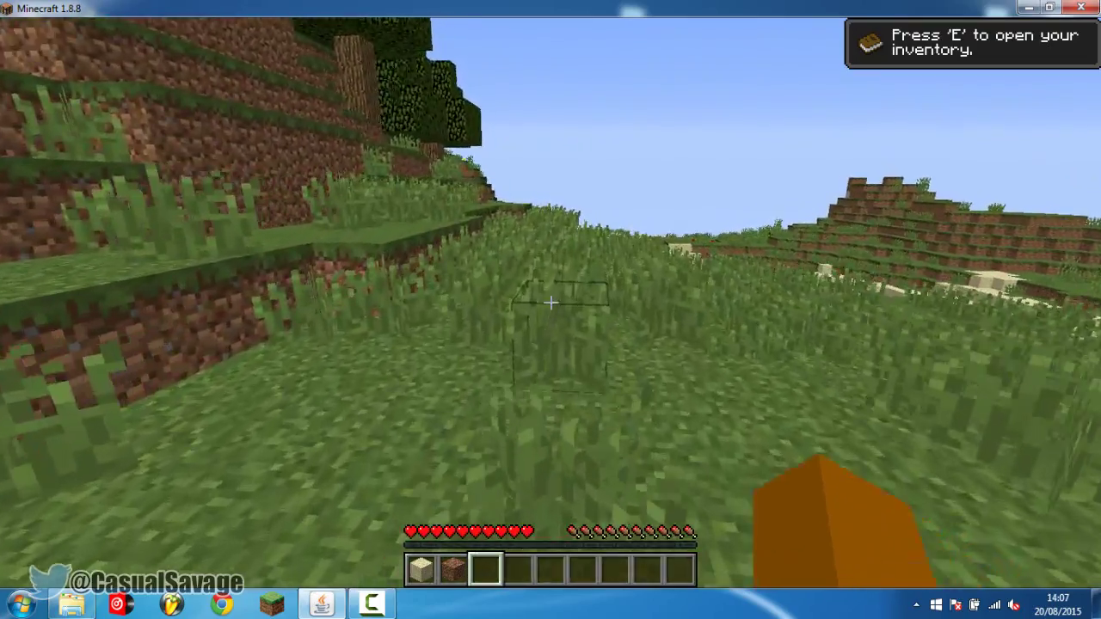
{"action": "key", "text": "w"}
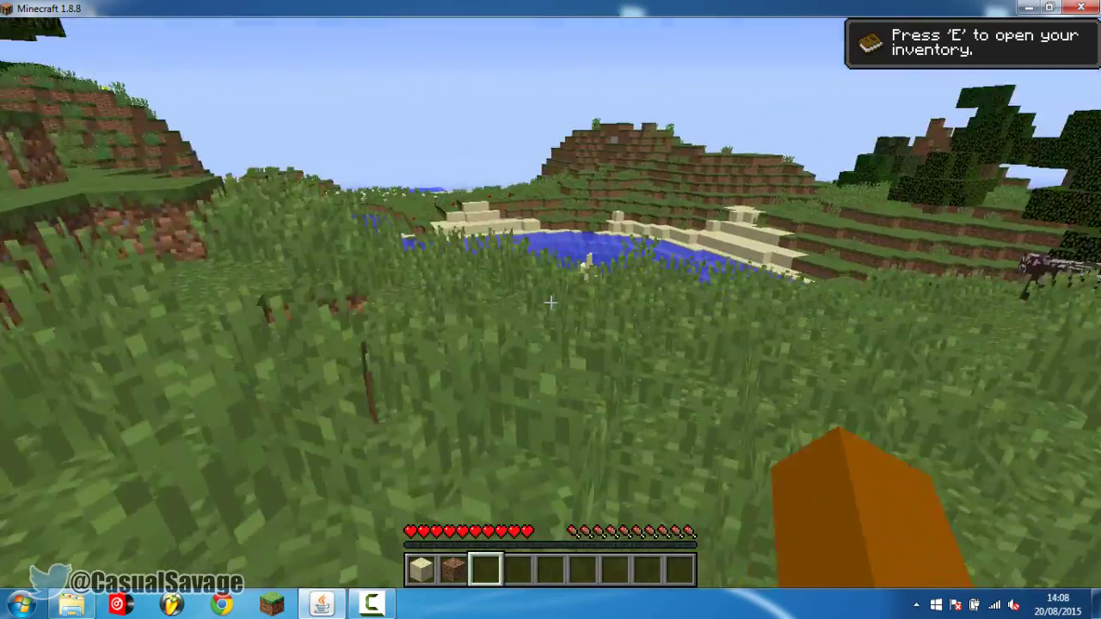
{"action": "key", "text": "w"}
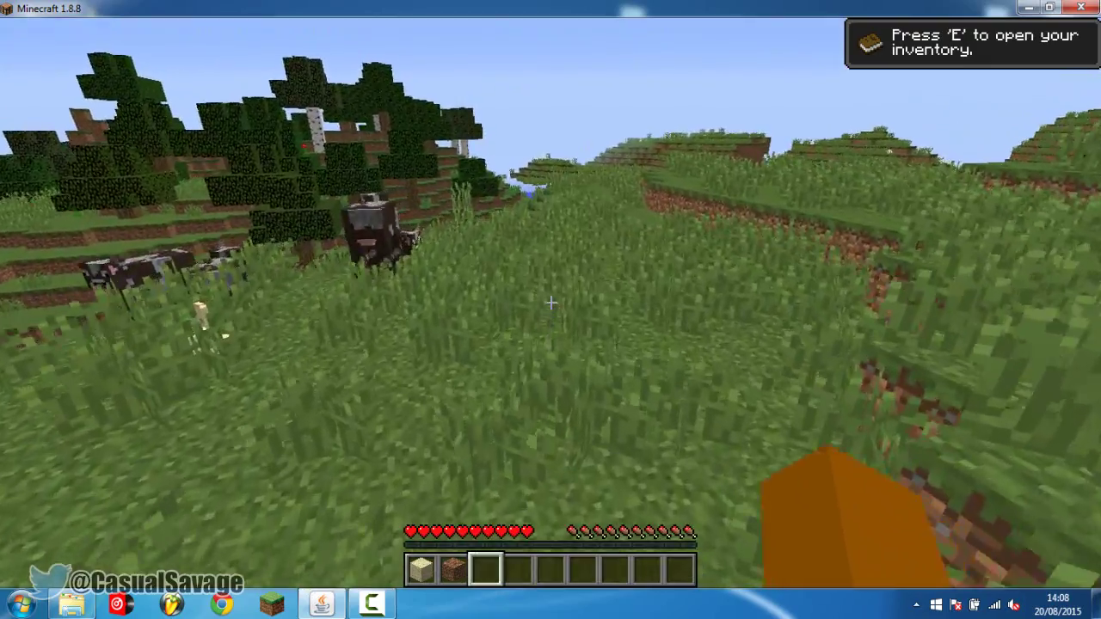
{"action": "key", "text": "w"}
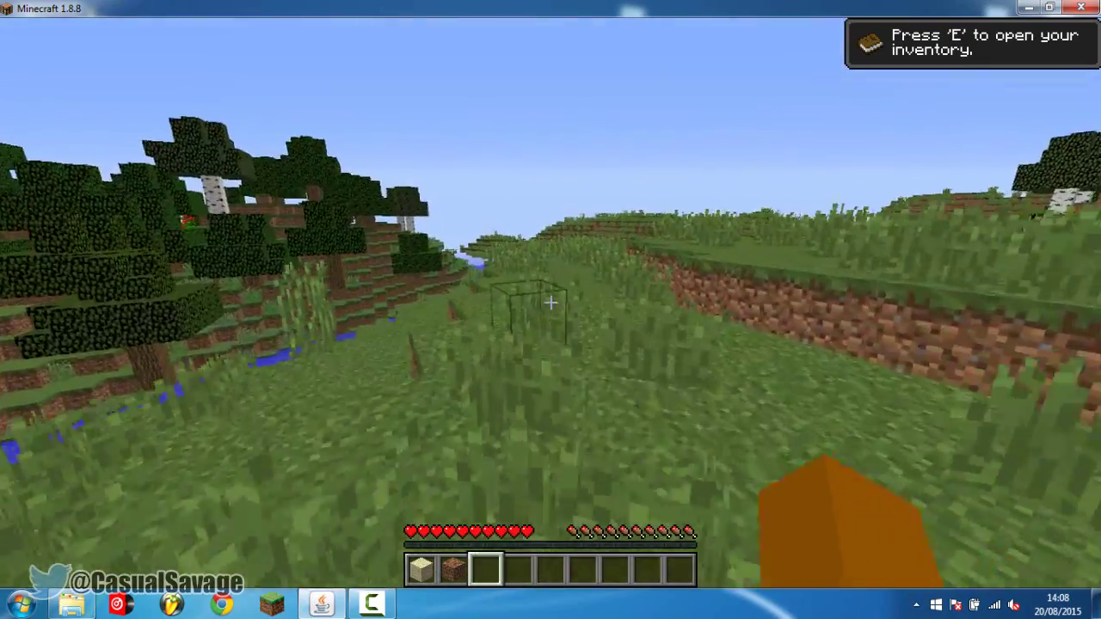
{"action": "key", "text": "w"}
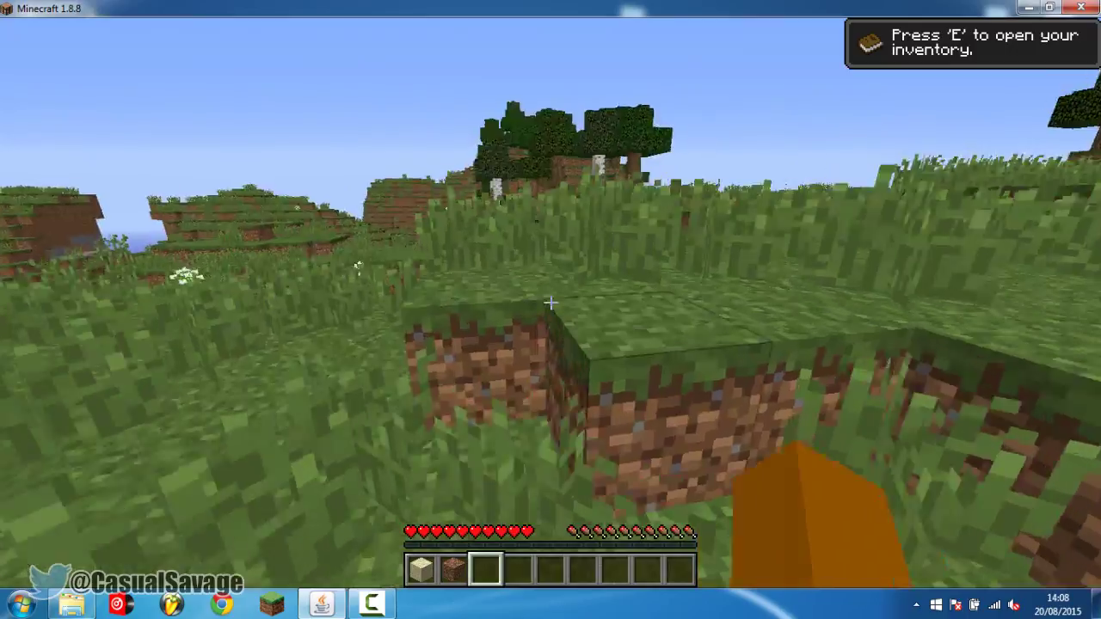
{"action": "left_click_drag", "start_coordinate": [551, 302], "coordinate": [550, 303]}
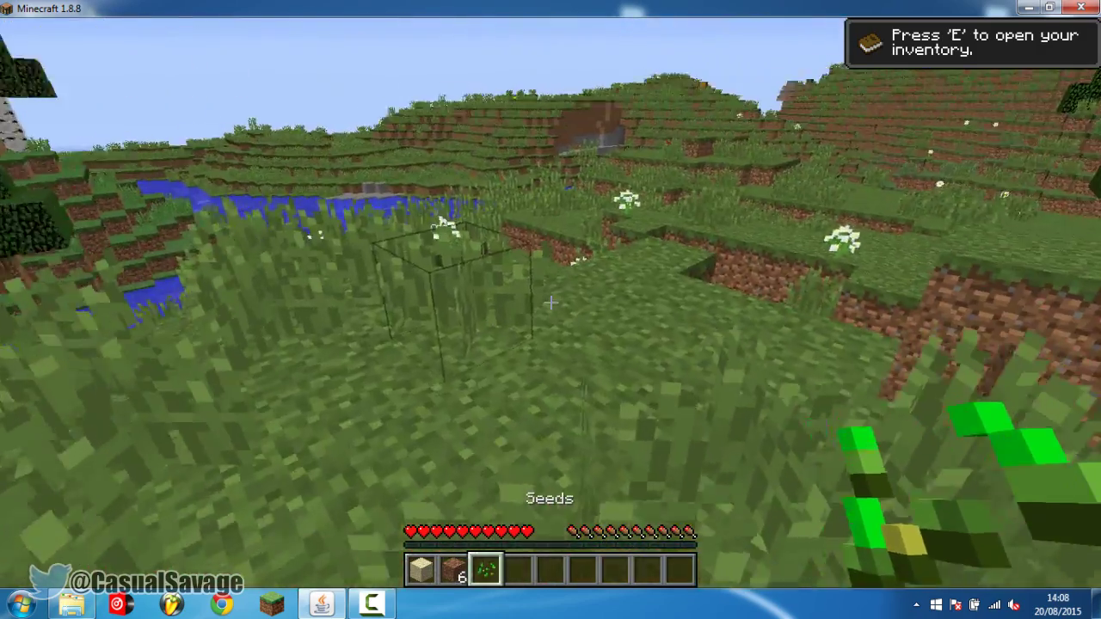
- Walk on through the grass toward the river and pause the game
{"action": "key", "text": "w"}
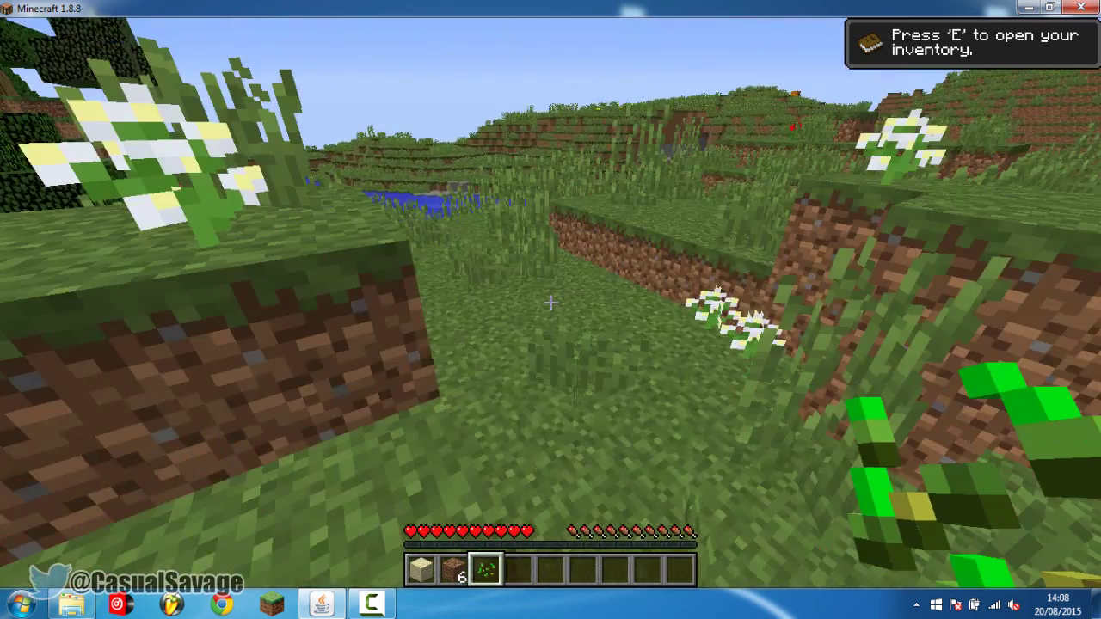
{"action": "key", "text": "w"}
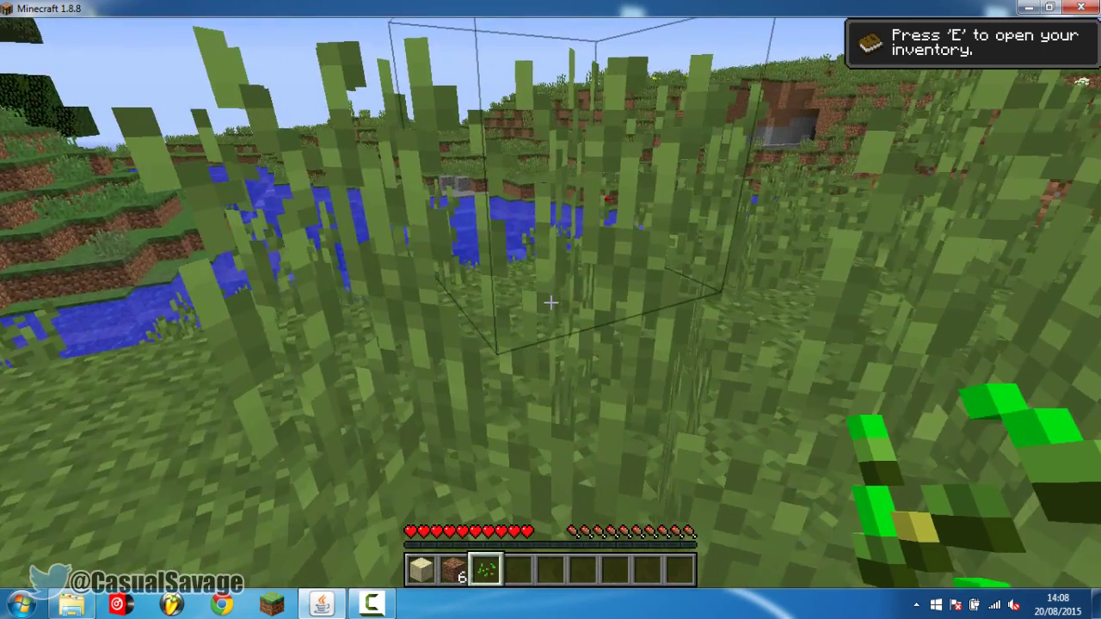
{"action": "key", "text": "w"}
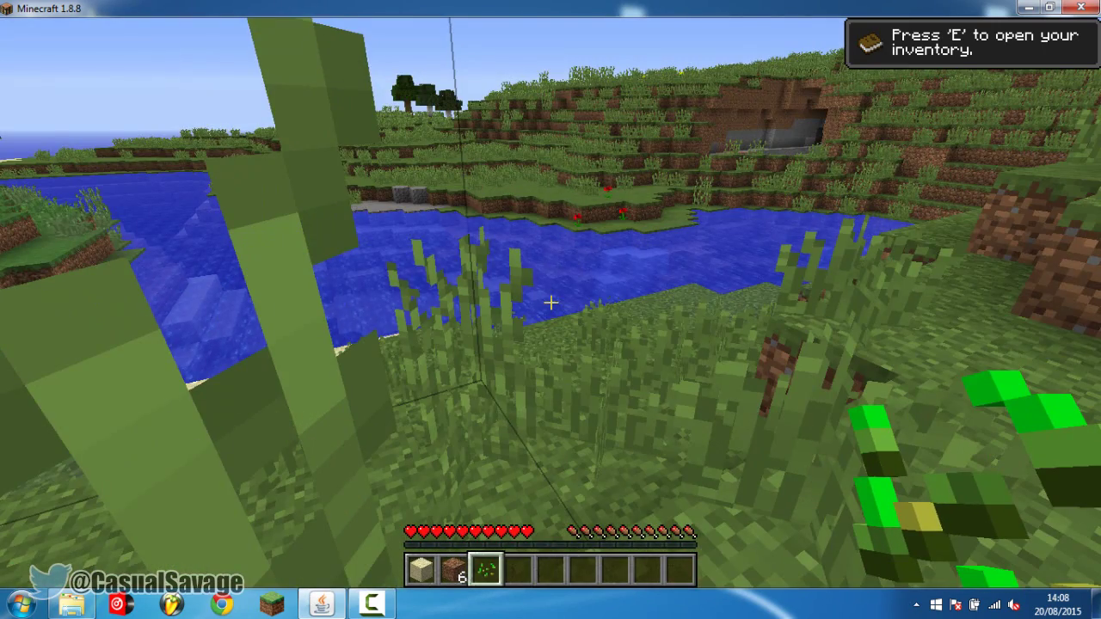
{"action": "key", "text": "Escape"}
- Check that Minecraft's video settings show Fancy graphics and 12-chunk render distance, then resume playing
{"action": "left_click", "coordinate": [517, 304]}
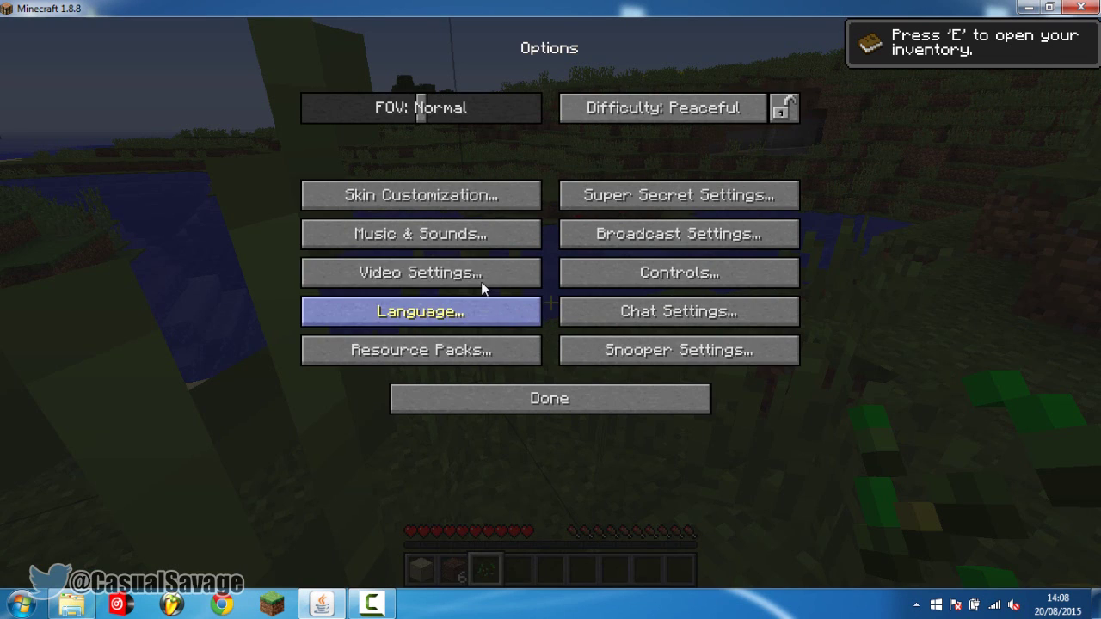
{"action": "left_click", "coordinate": [479, 275]}
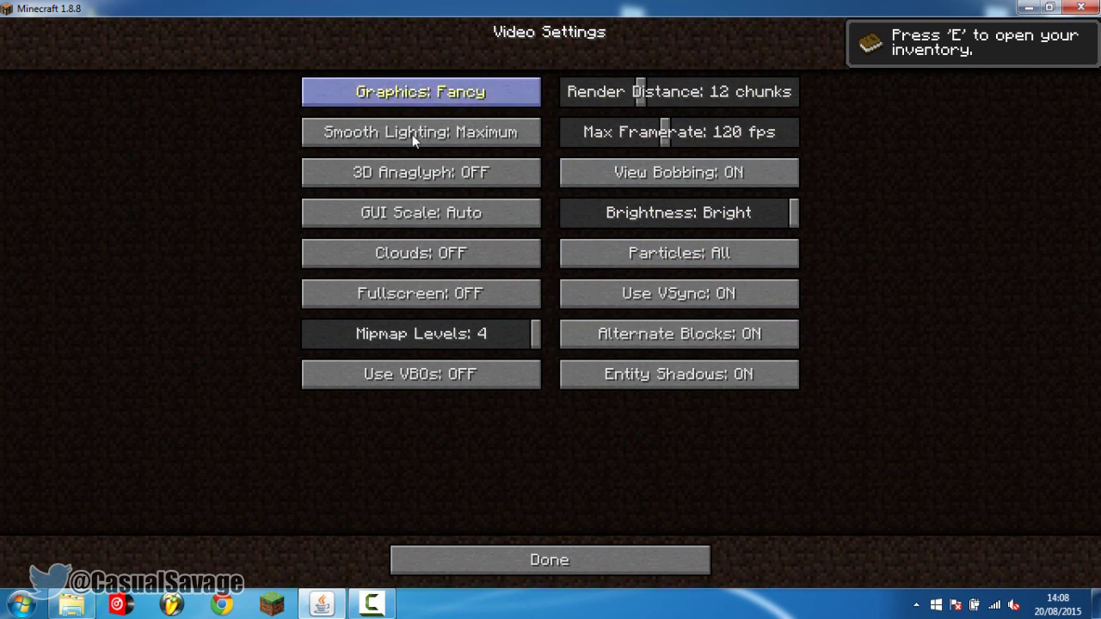
{"action": "left_click", "coordinate": [551, 561]}
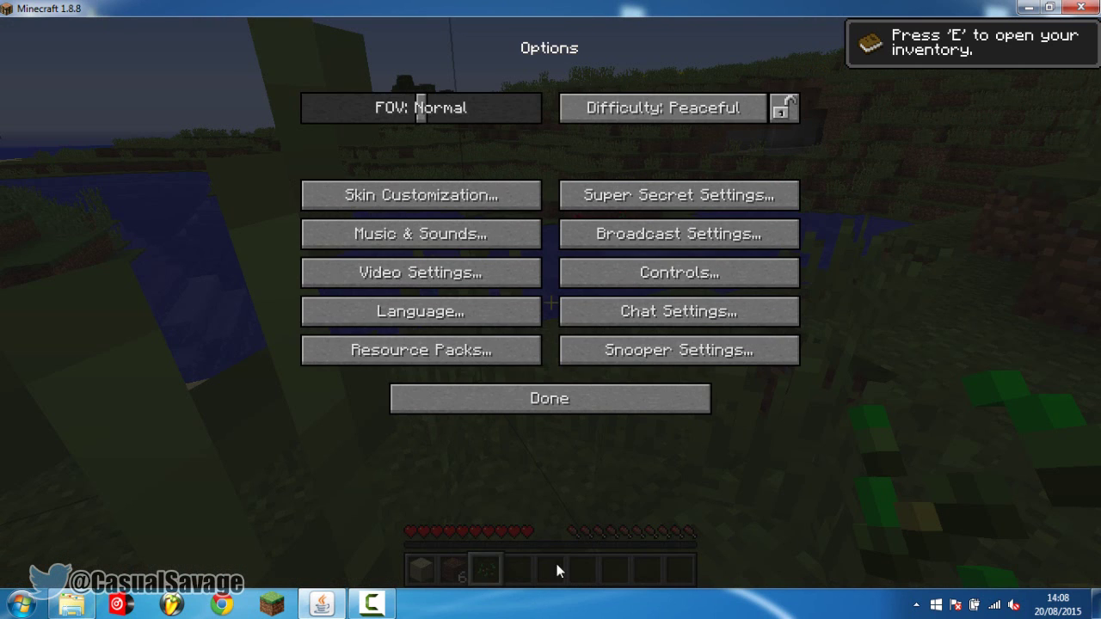
{"action": "left_click", "coordinate": [551, 397]}
{"action": "key", "text": "Escape"}
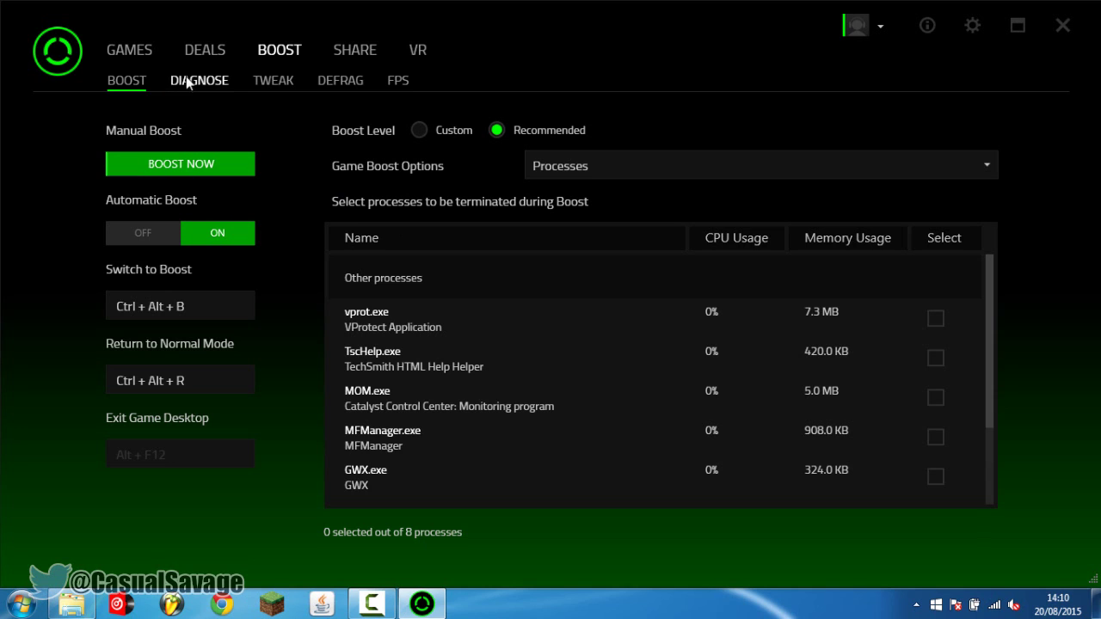
- Browse the Diagnose, Tweak and FPS pages, return to Boost settings, then open the Games library
{"action": "left_click", "coordinate": [227, 80]}
{"action": "left_click", "coordinate": [282, 85]}
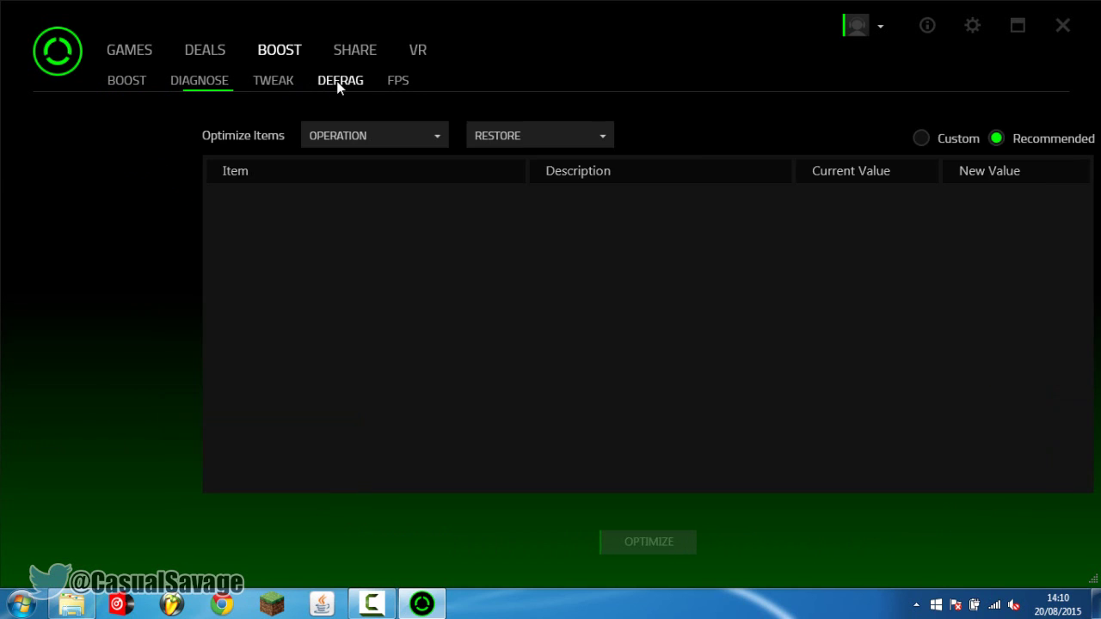
{"action": "left_click", "coordinate": [400, 82]}
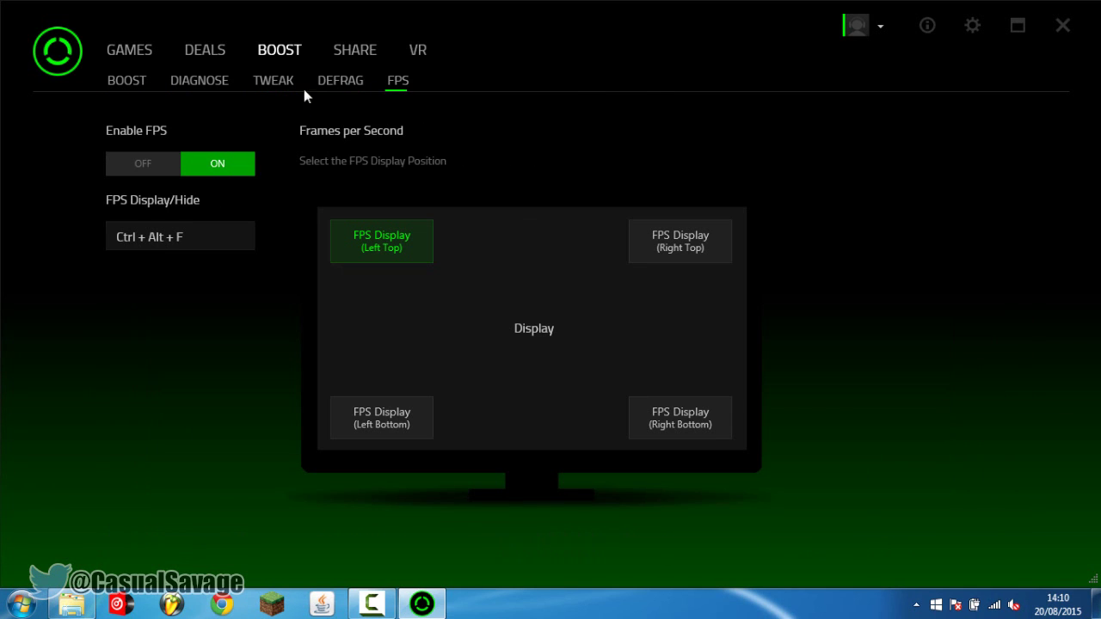
{"action": "left_click", "coordinate": [144, 82]}
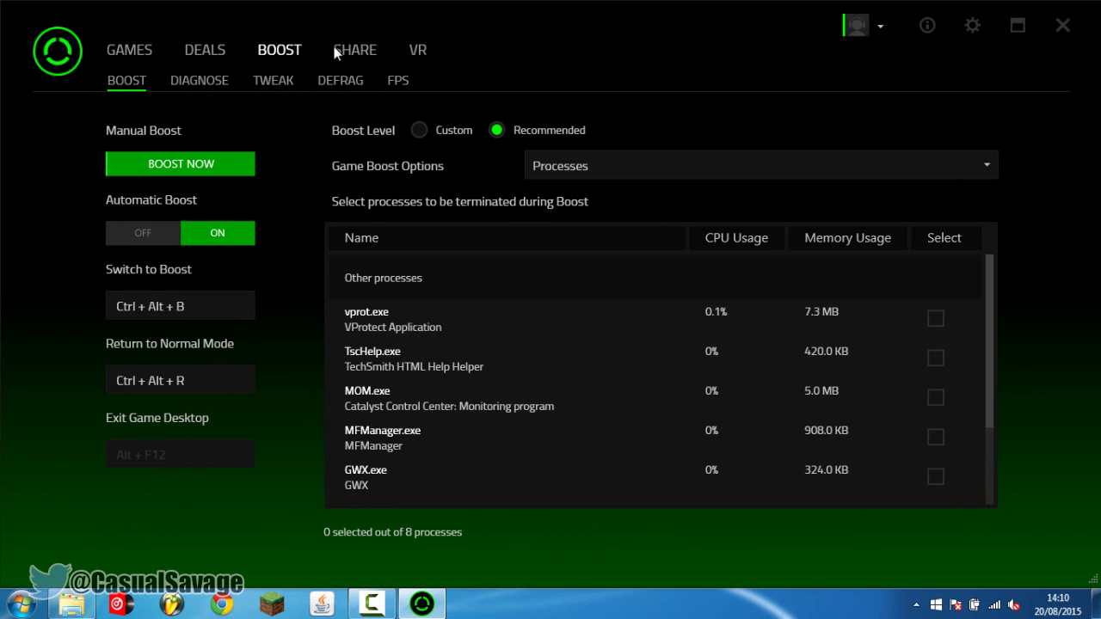
{"action": "left_click", "coordinate": [134, 50]}
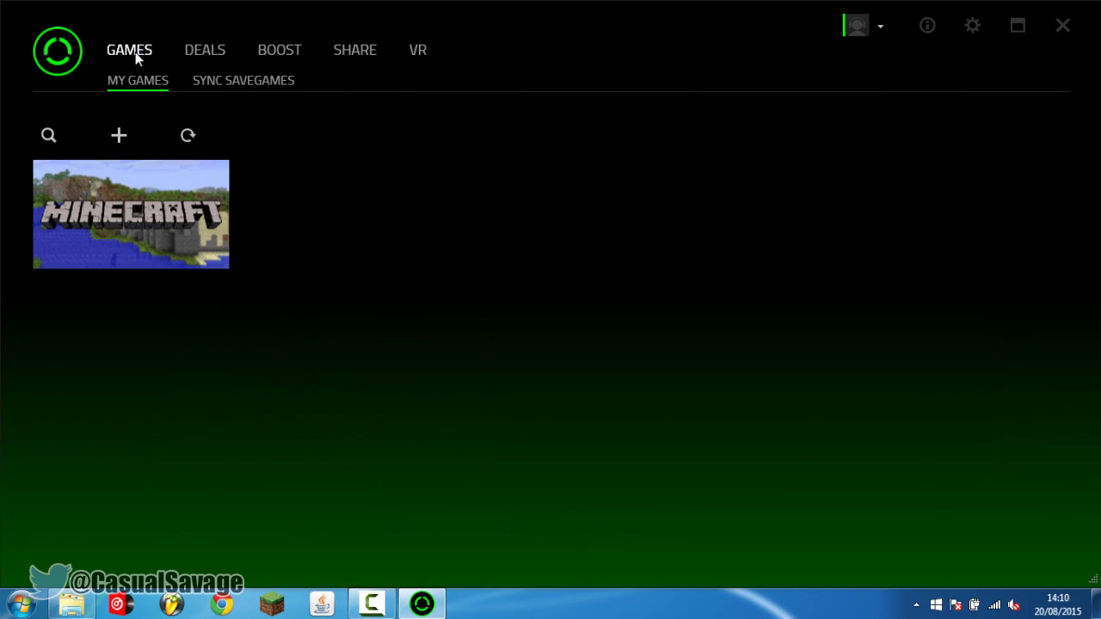
- Open the Add Games dialog and close it without adding another game, leaving only Minecraft listed
{"action": "left_click", "coordinate": [118, 136]}
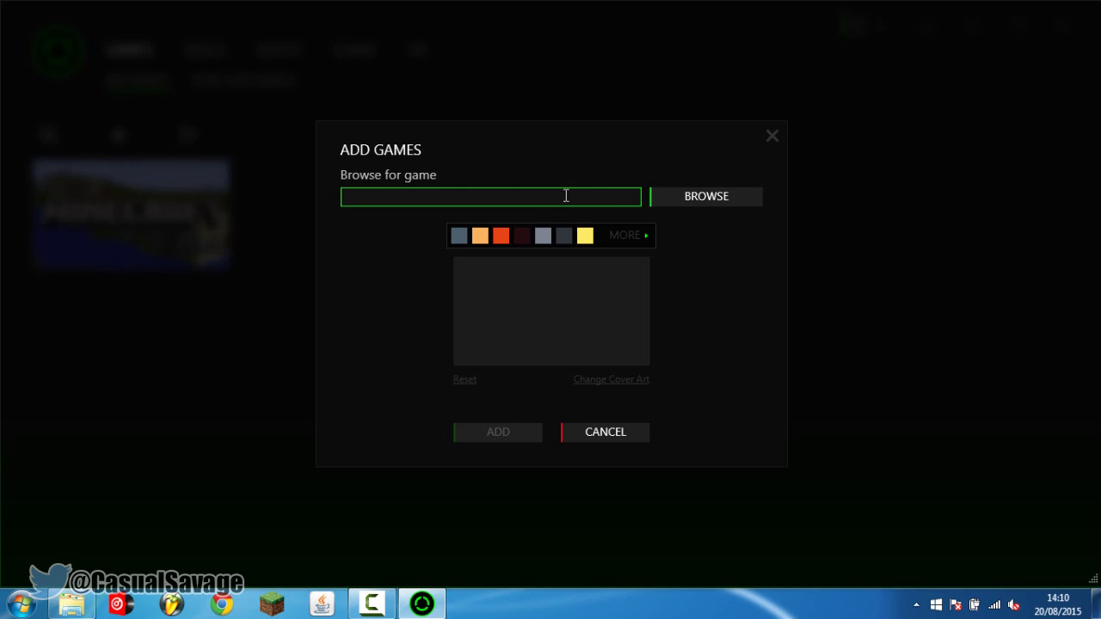
{"action": "left_click", "coordinate": [773, 137]}
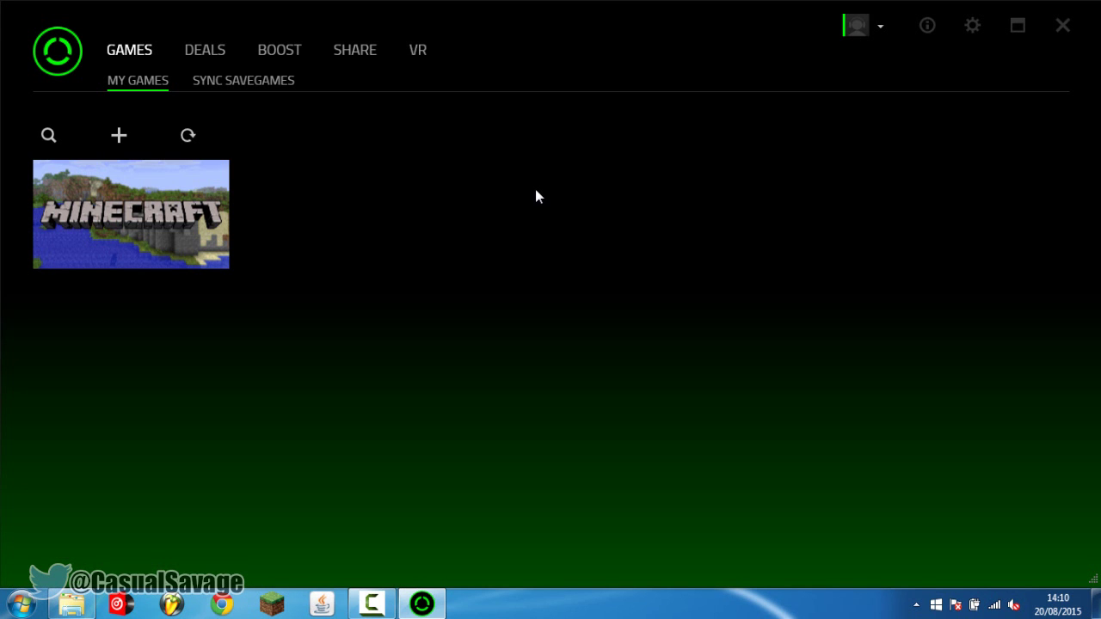